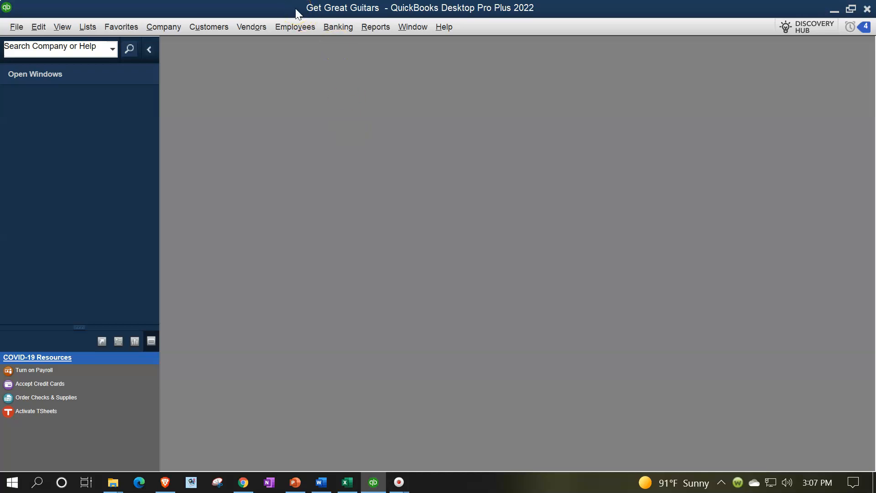
# Open the company Home page and maximize its window.
pyautogui.click(61, 27)
pyautogui.click(72, 43)
pyautogui.click(152, 28)
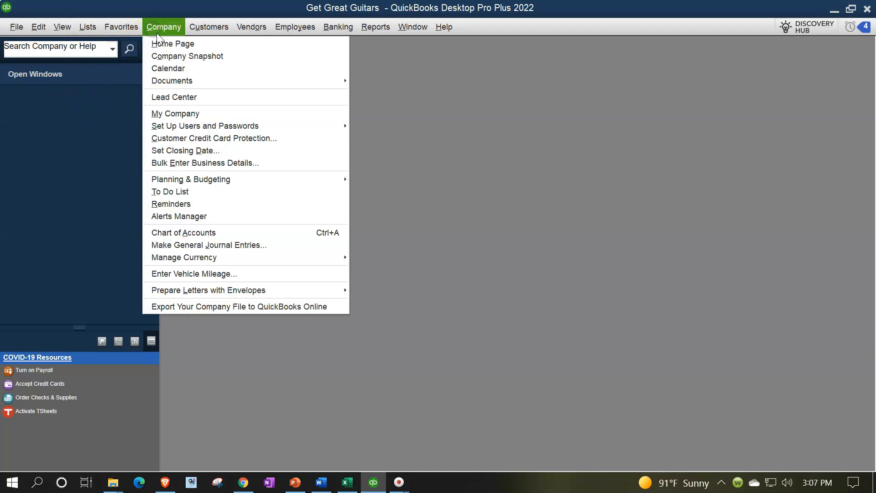
pyautogui.click(160, 38)
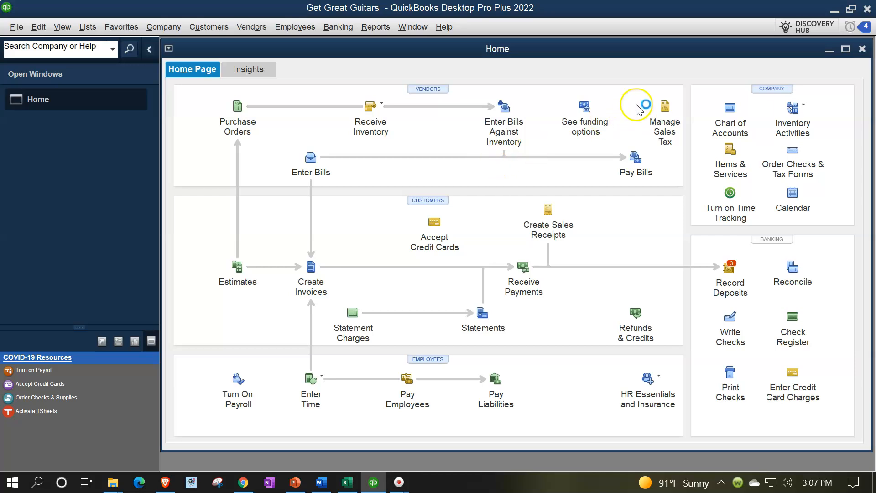
pyautogui.click(845, 49)
# Open the Balance Sheet Standard report and set its date range to 01/01/2022 through 12/31/2022.
pyautogui.click(372, 28)
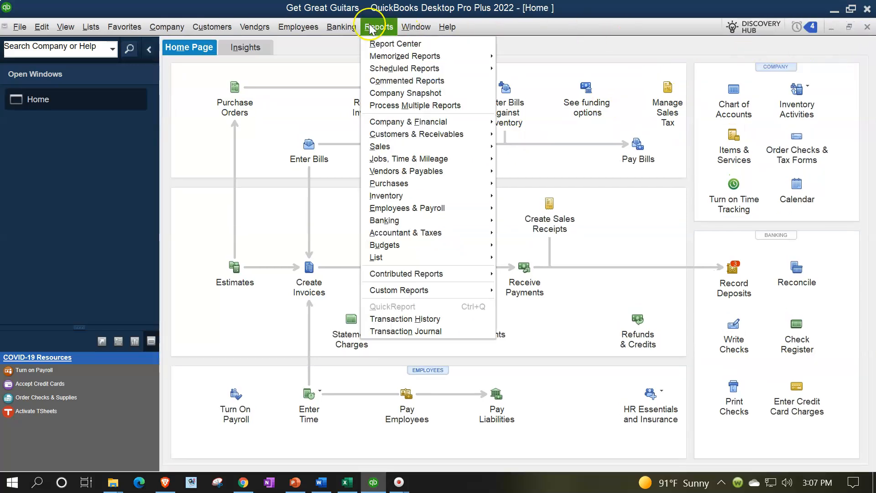
pyautogui.moveTo(431, 121)
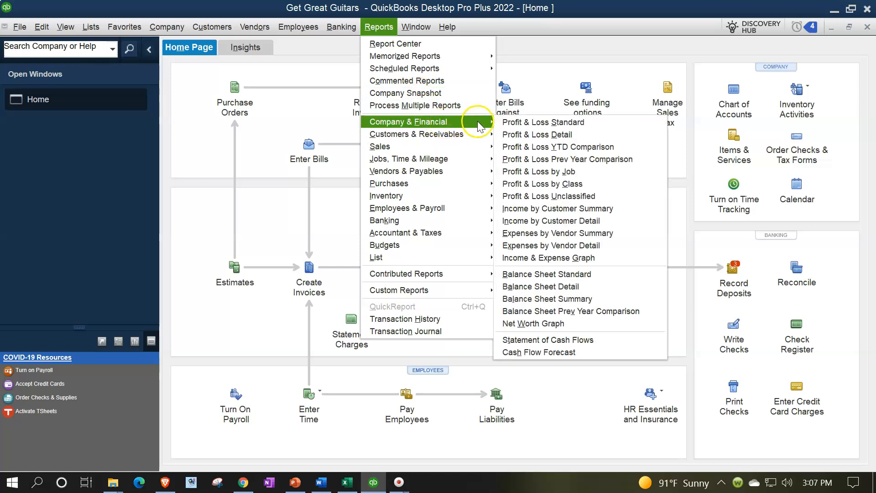
pyautogui.click(565, 273)
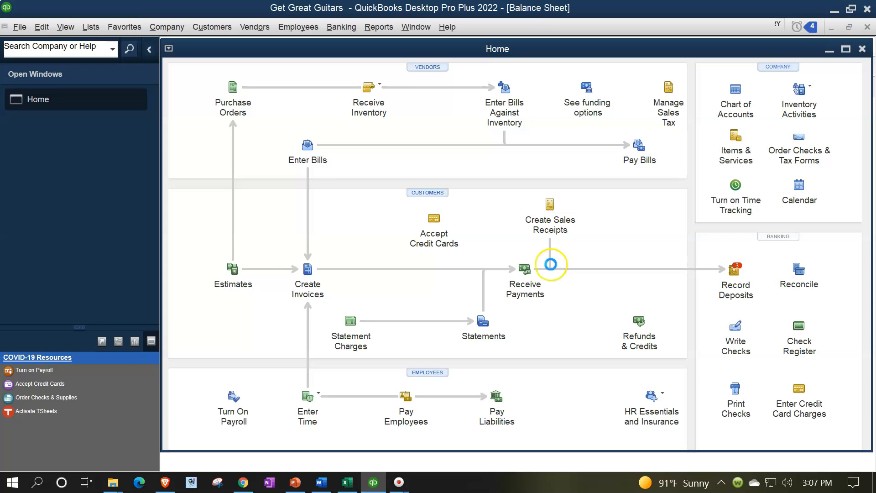
pyautogui.click(215, 47)
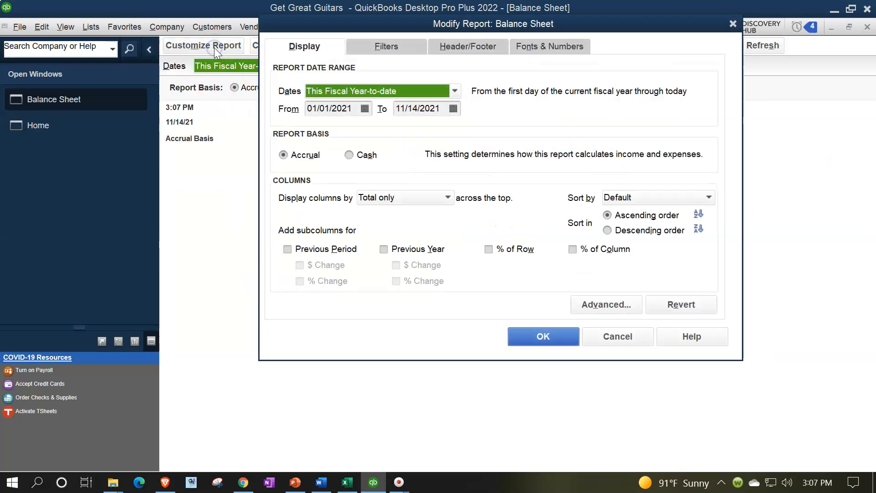
pyautogui.press('Tab')
pyautogui.write('0')
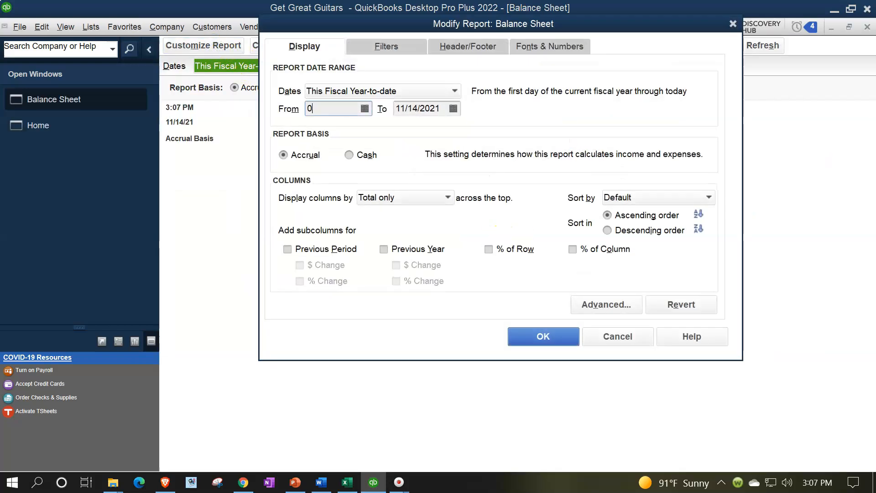
pyautogui.write('1/01/202')
pyautogui.press('Tab')
pyautogui.write('123122')
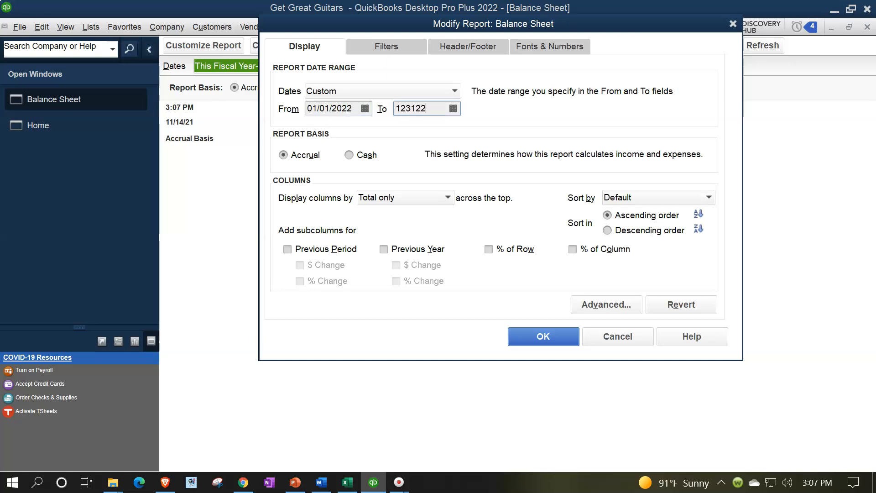
pyautogui.press('Tab')
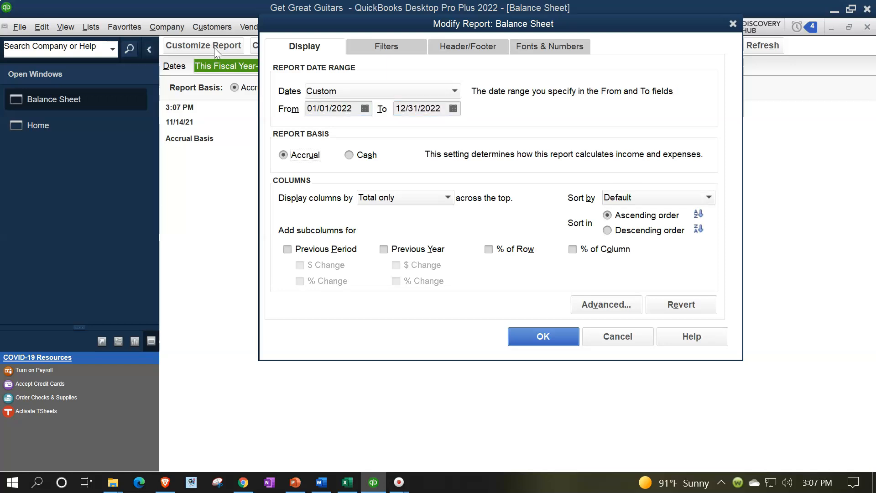
# Change the Balance Sheet's column label font size to 14, apply it to all related fonts and accept the report changes.
pyautogui.click(527, 47)
pyautogui.click(456, 220)
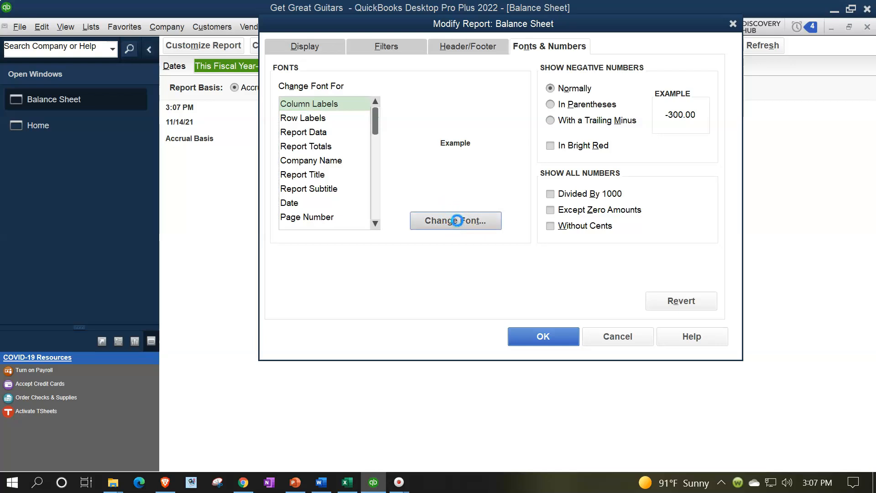
pyautogui.click(472, 183)
pyautogui.click(514, 127)
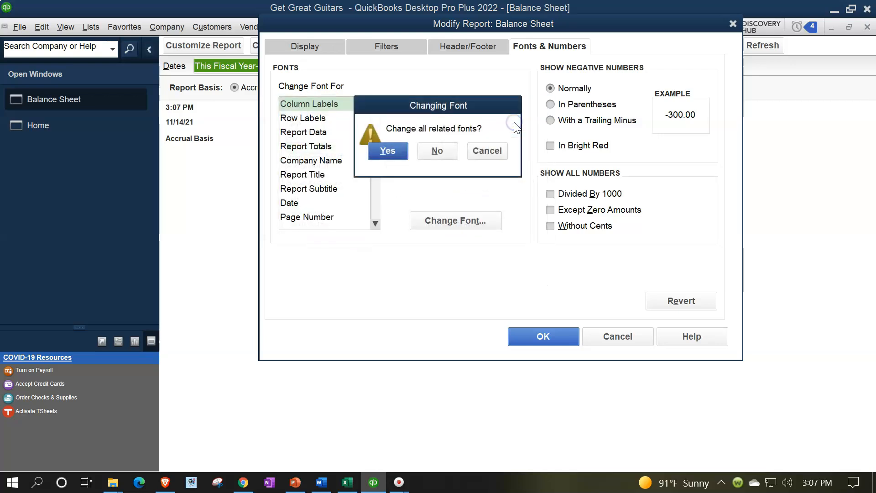
pyautogui.click(389, 151)
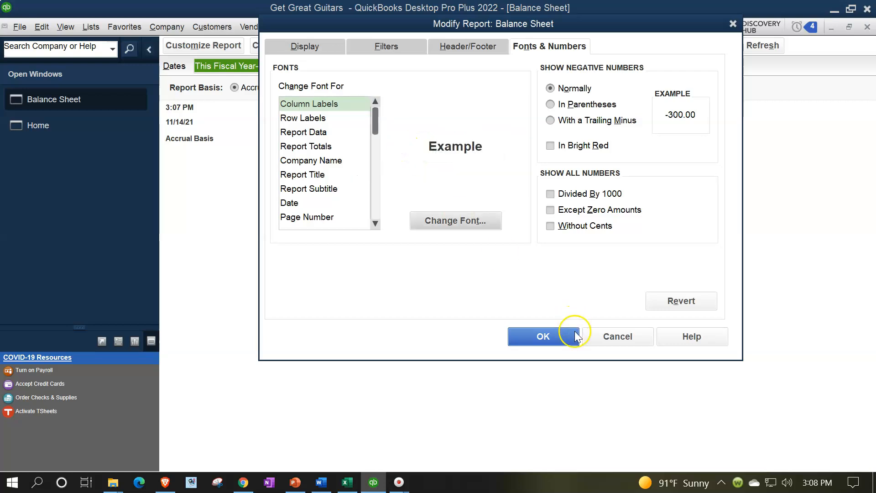
pyautogui.click(562, 339)
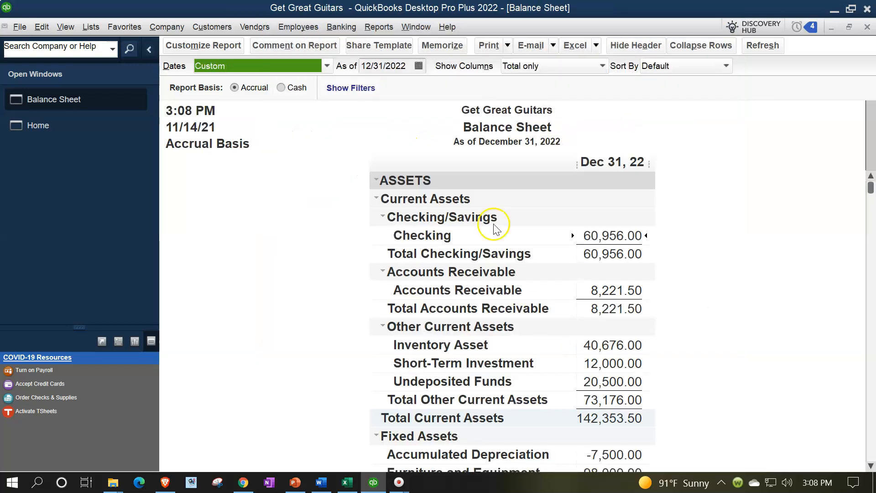
# Open the Profit & Loss Standard report and set its date range to 01/01/2022 through 12/31/2022.
pyautogui.click(379, 27)
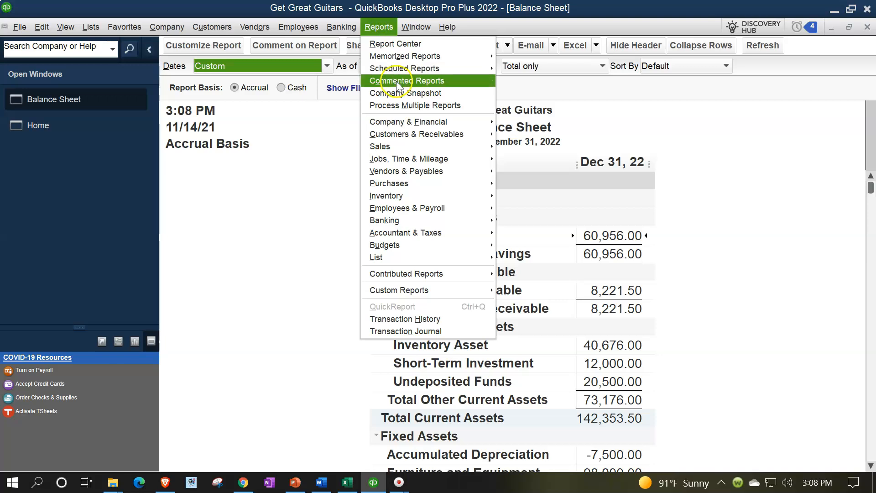
pyautogui.moveTo(414, 124)
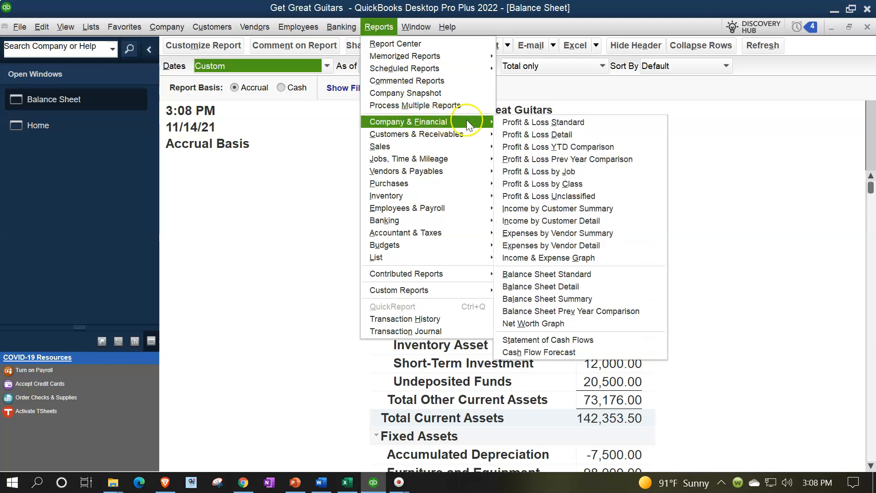
pyautogui.click(508, 122)
pyautogui.write('010122')
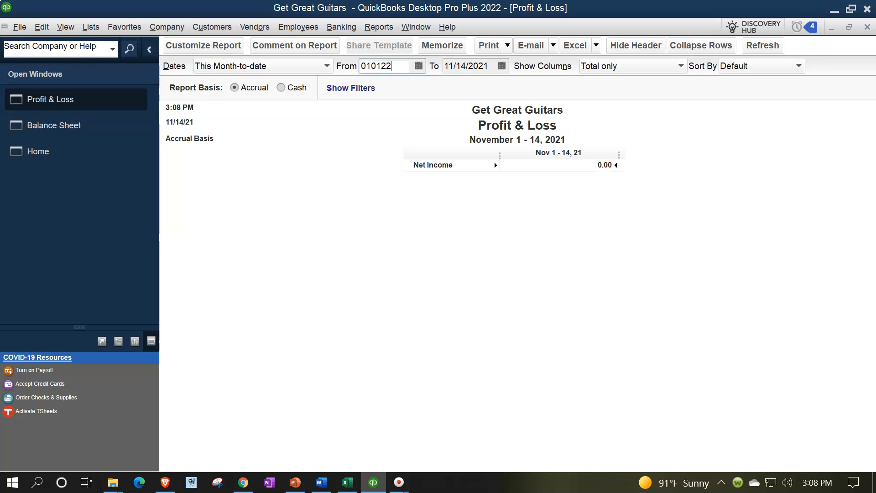
pyautogui.press('Tab')
pyautogui.write('123122')
pyautogui.press('Tab')
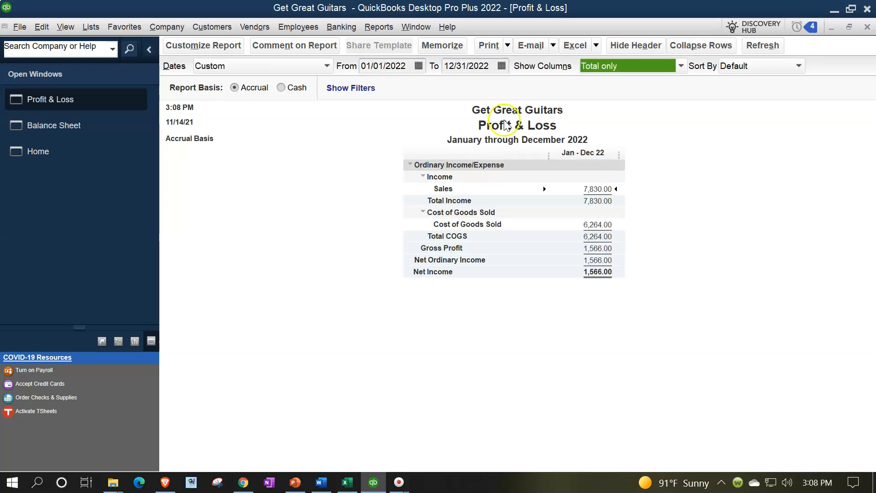
# Change the Profit & Loss report's column label font size to 14, apply it to all related fonts and accept the changes.
pyautogui.click(219, 45)
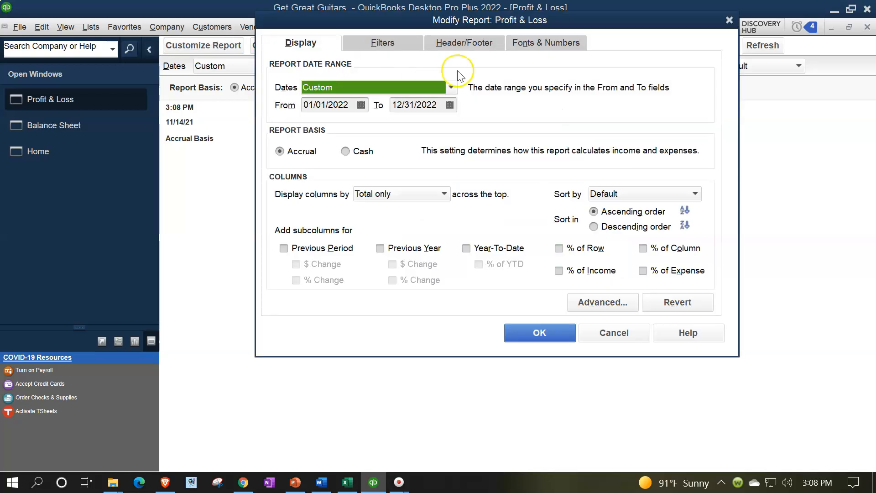
pyautogui.click(571, 42)
pyautogui.click(466, 212)
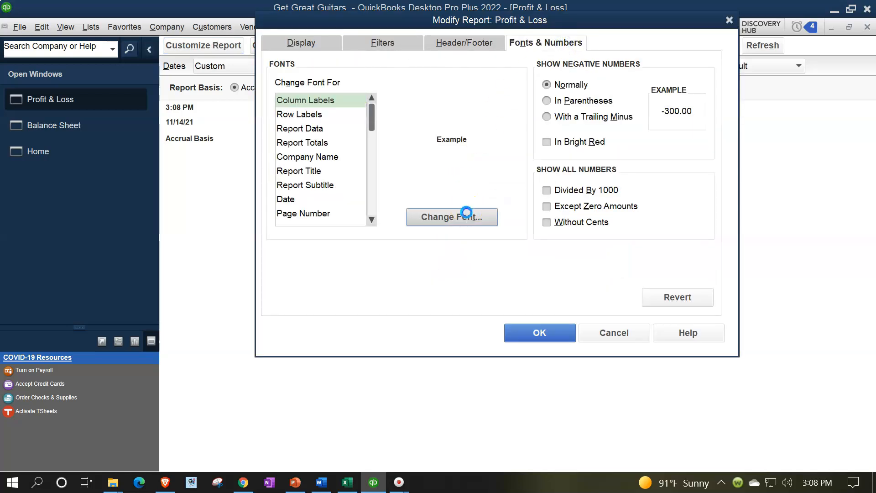
pyautogui.click(470, 173)
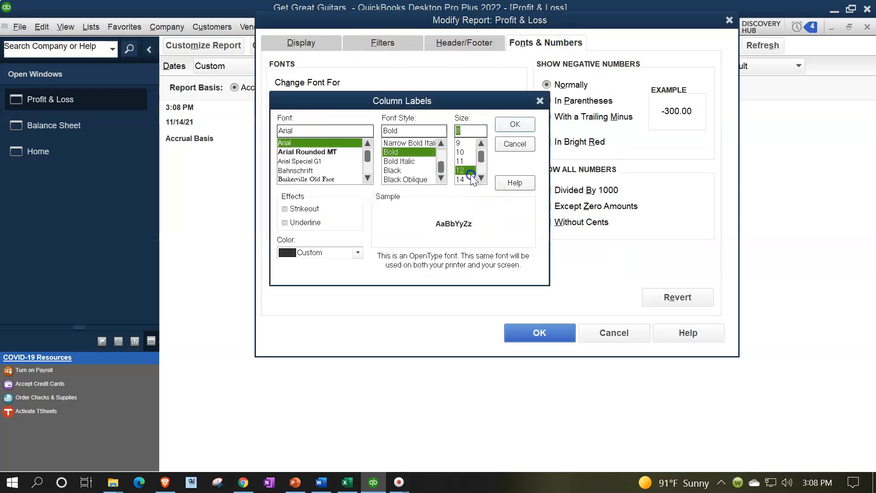
pyautogui.click(514, 125)
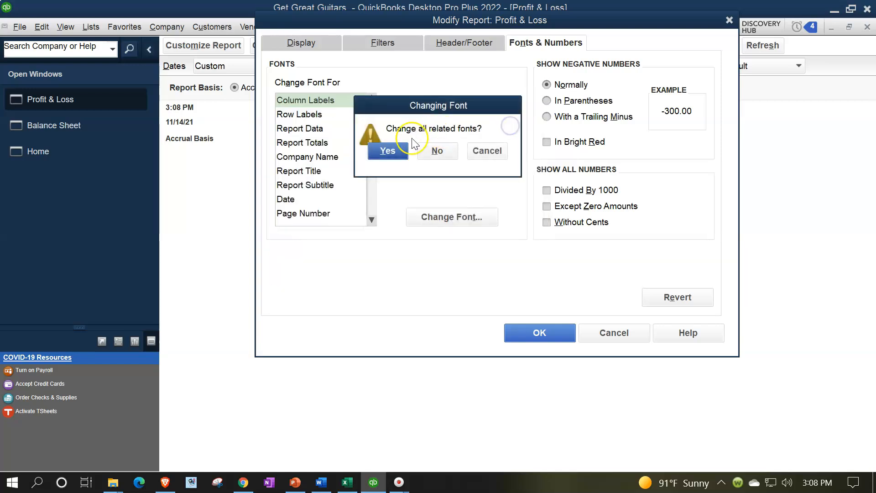
pyautogui.click(388, 149)
pyautogui.click(534, 332)
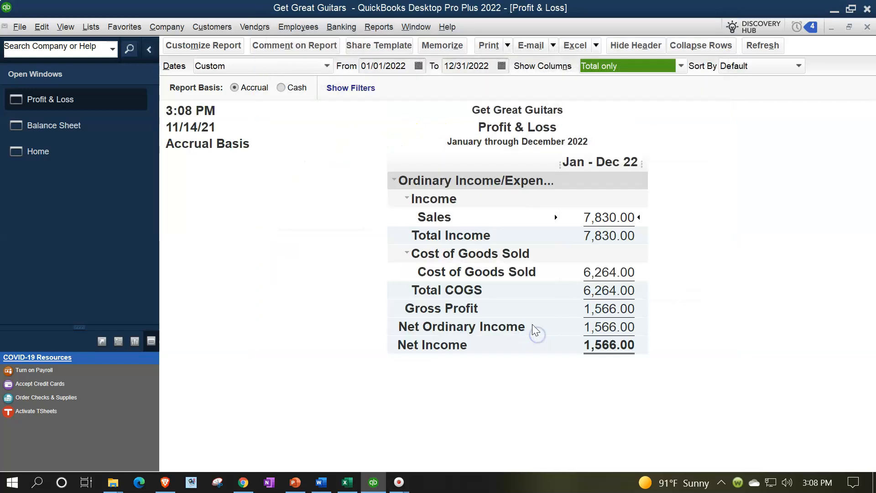
# Open the Trial Balance report and set its date range to 01/01/2022 through 12/31/2022.
pyautogui.click(382, 27)
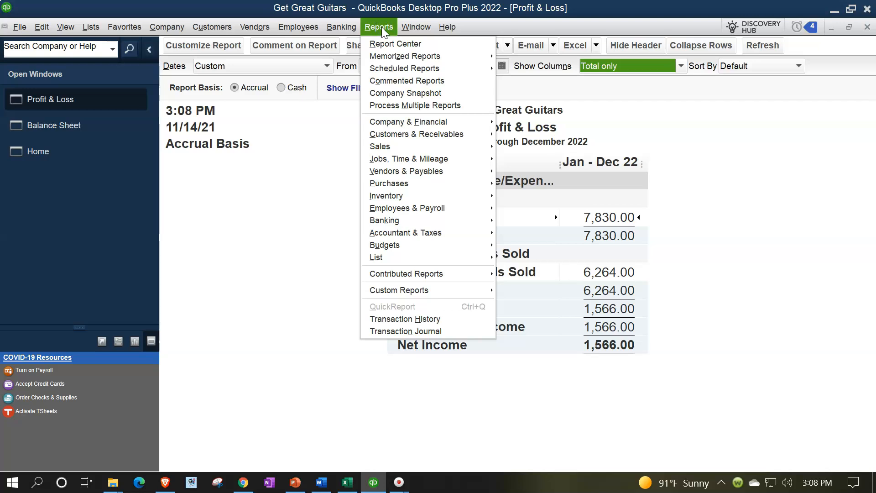
pyautogui.click(470, 233)
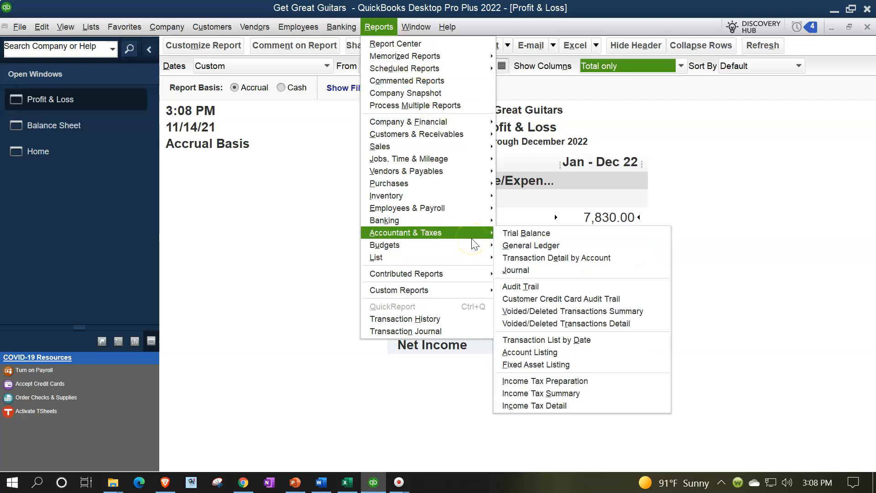
pyautogui.click(512, 232)
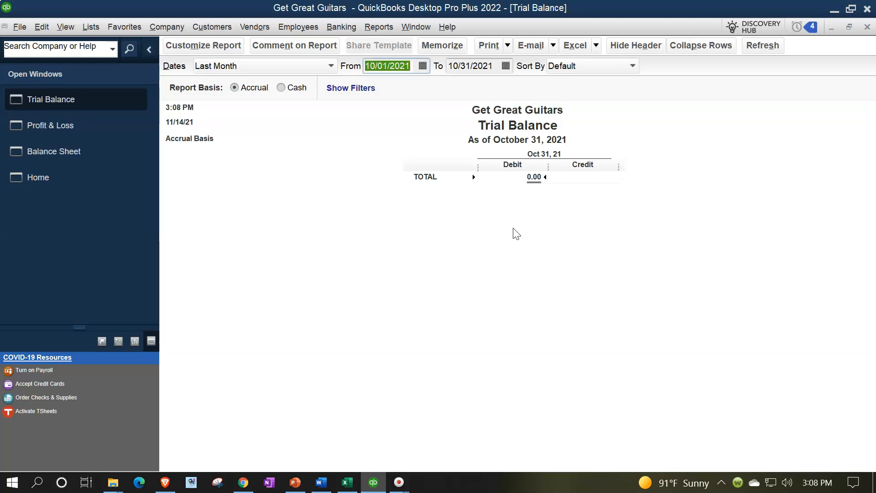
pyautogui.write('01012022')
pyautogui.press('Tab')
pyautogui.write('1231222')
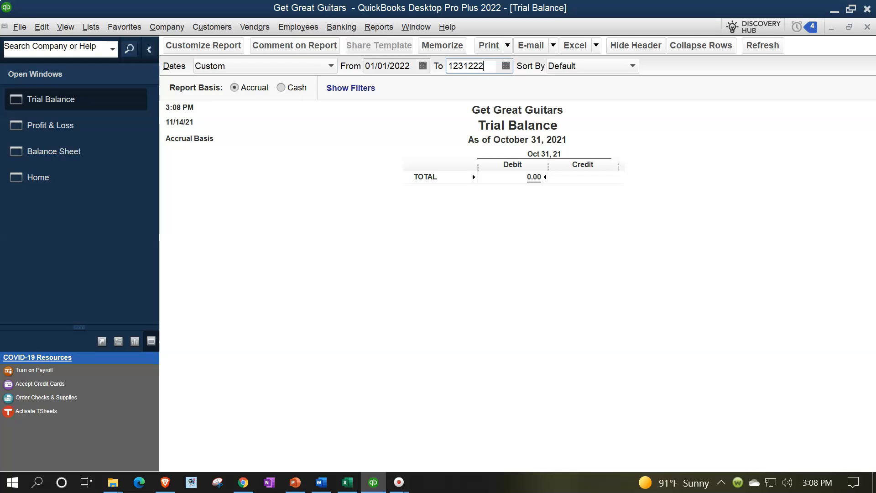
pyautogui.press('Tab')
pyautogui.click(438, 281)
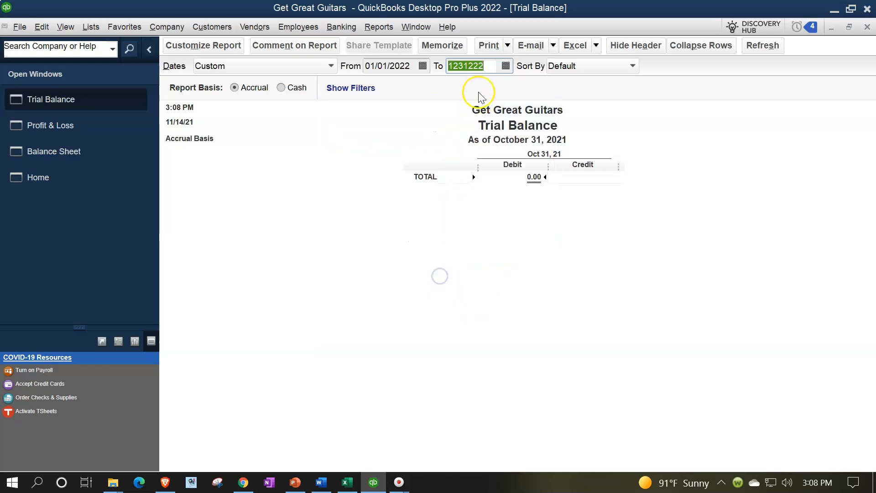
pyautogui.write('12/31/2022')
pyautogui.press('Tab')
# Change the Trial Balance's column label font size to 14, apply it to all related fonts and accept the report changes.
pyautogui.click(226, 51)
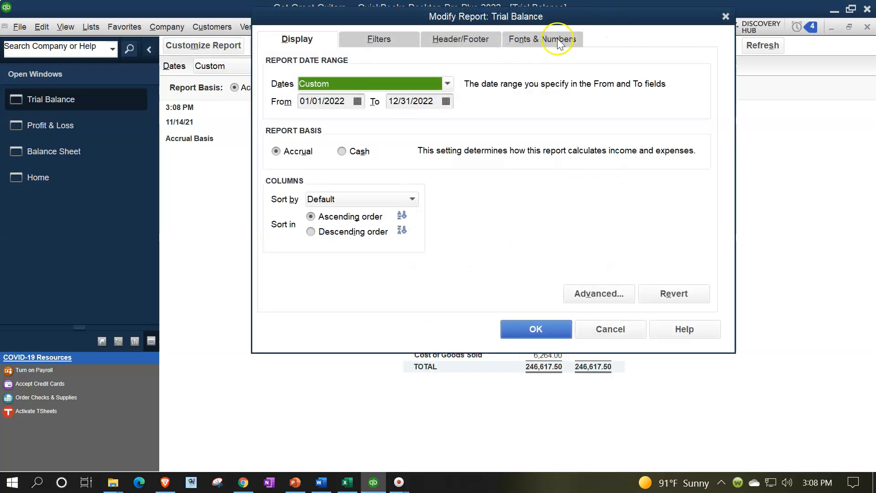
pyautogui.click(558, 40)
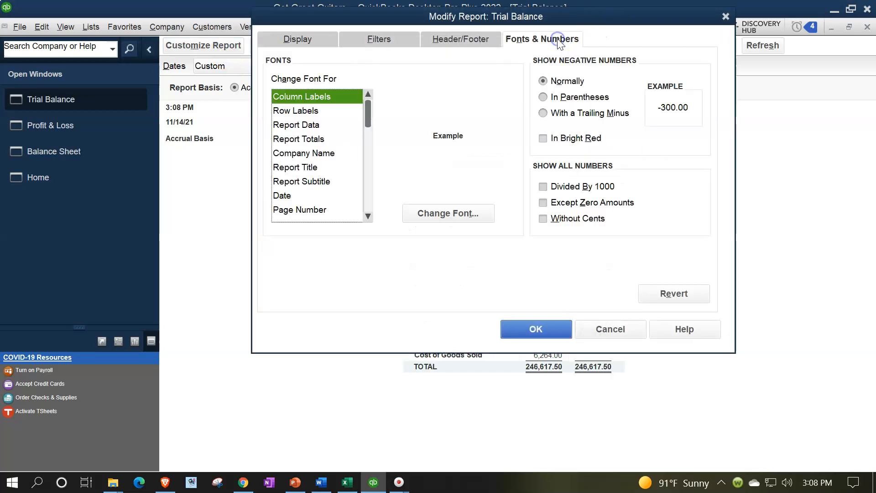
pyautogui.click(448, 213)
pyautogui.click(477, 173)
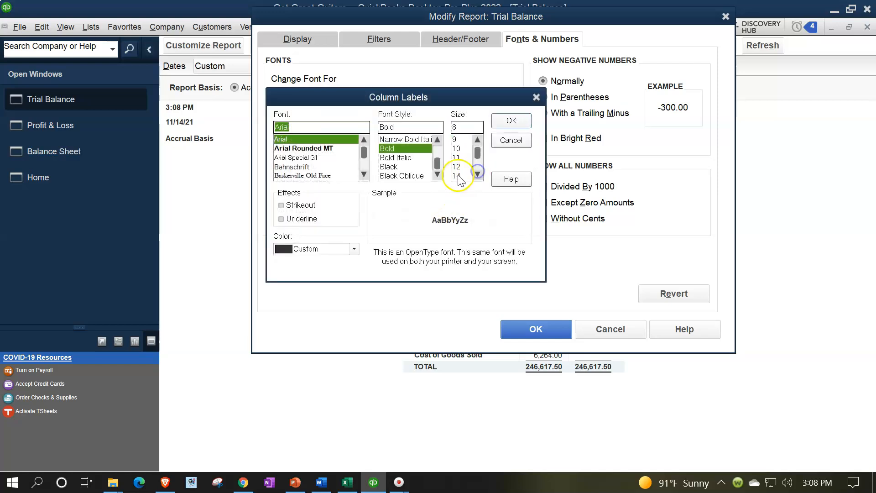
pyautogui.click(456, 175)
pyautogui.click(511, 120)
pyautogui.click(387, 150)
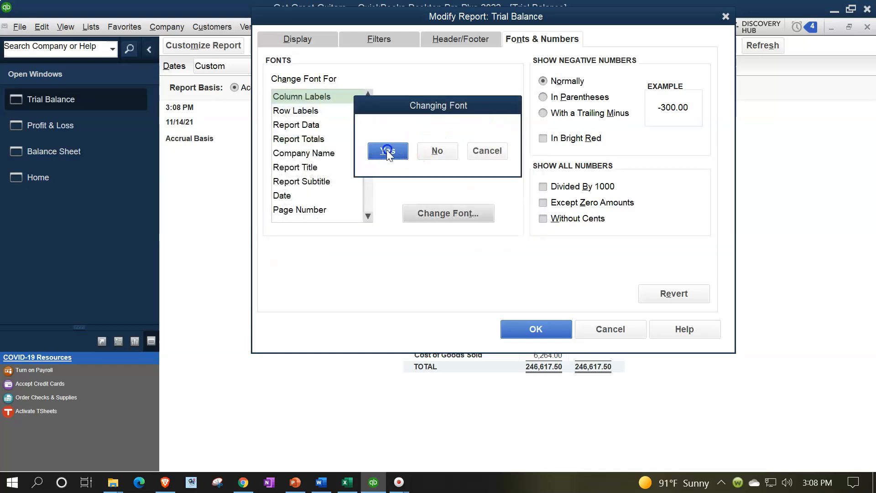
pyautogui.click(537, 328)
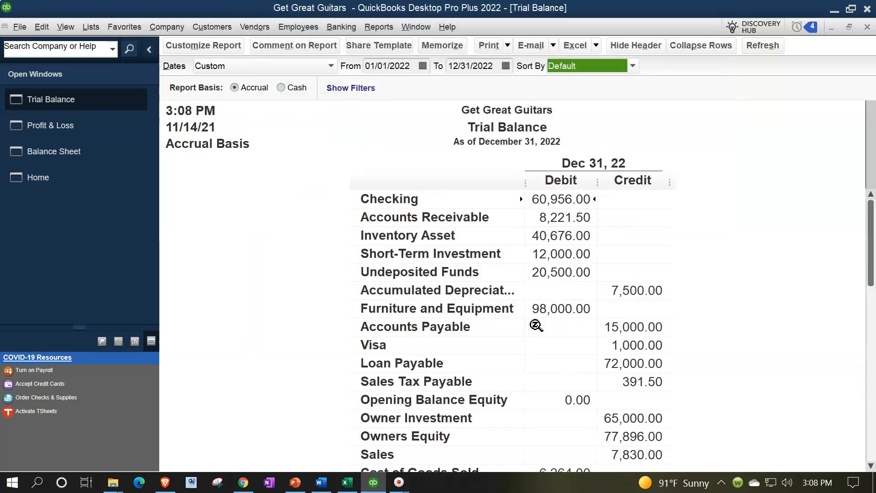
# Return to the Home page and open a blank sales receipt form.
pyautogui.click(62, 182)
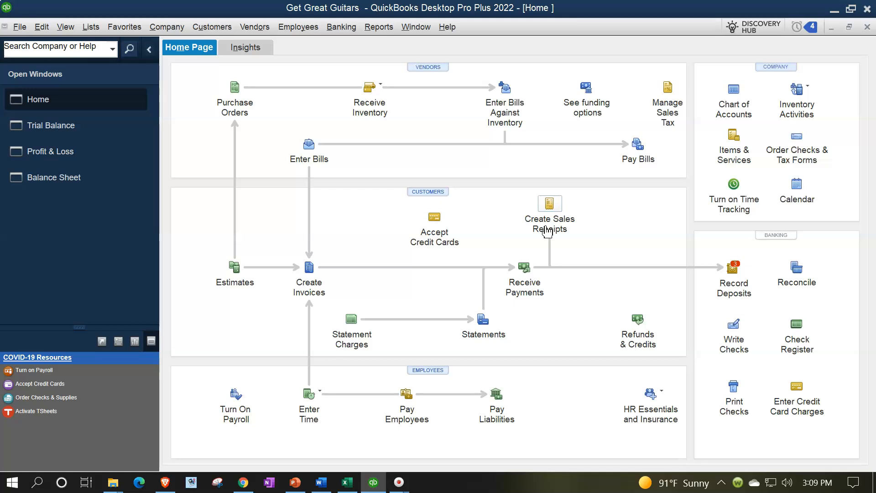
pyautogui.click(547, 235)
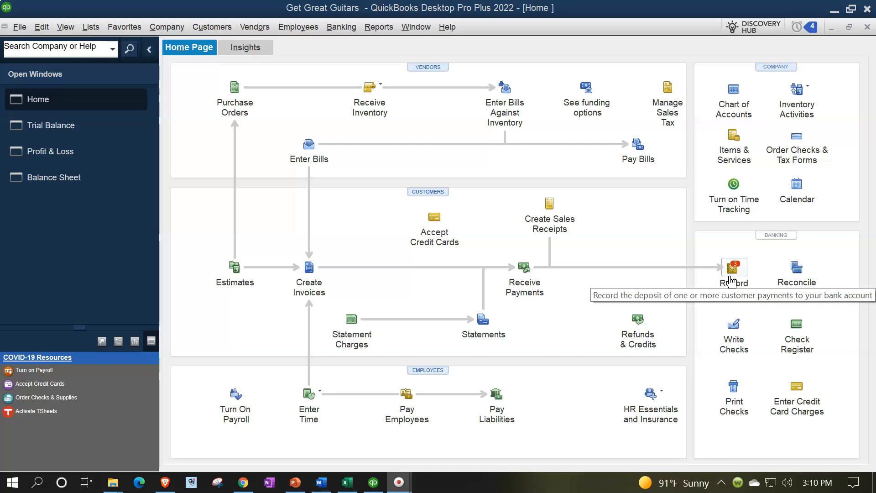
pyautogui.click(557, 214)
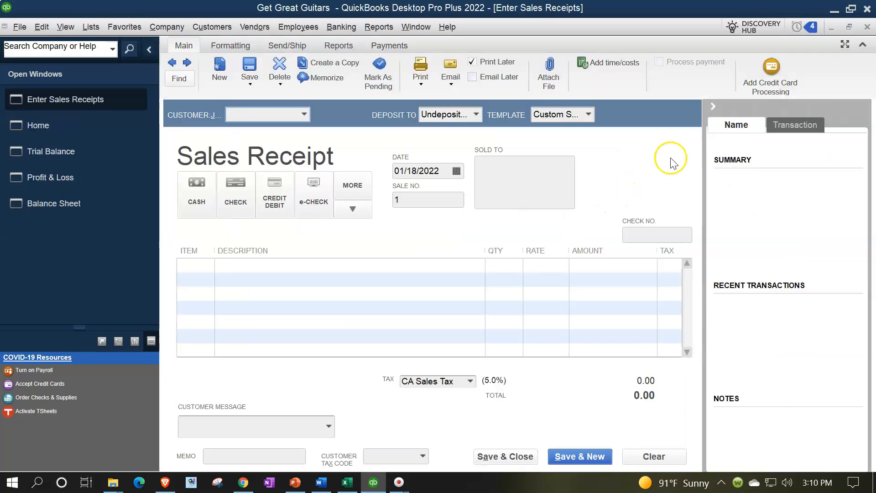
# Widen the sales receipt form by collapsing both side panes, and quick-add String Music as its customer.
pyautogui.click(714, 105)
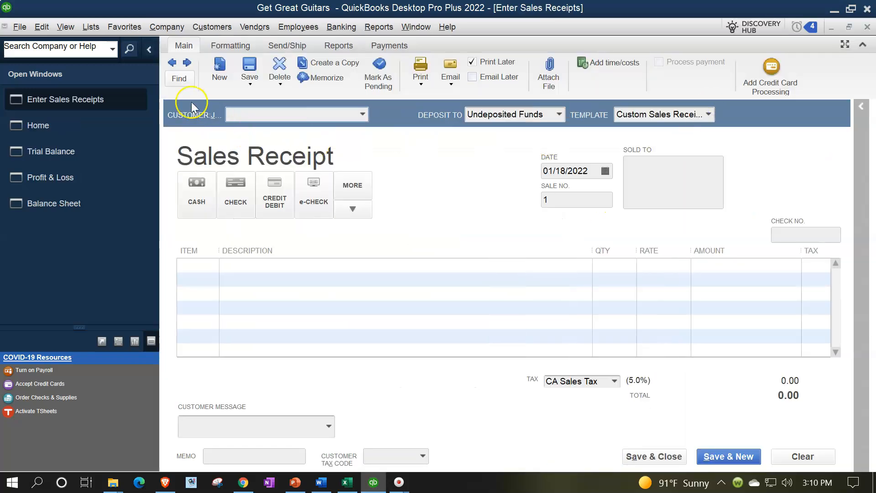
pyautogui.click(149, 50)
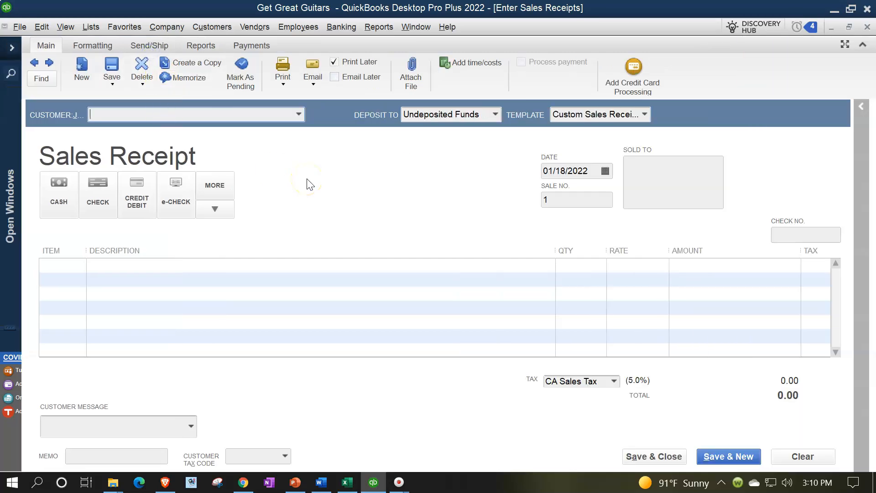
pyautogui.write('String M')
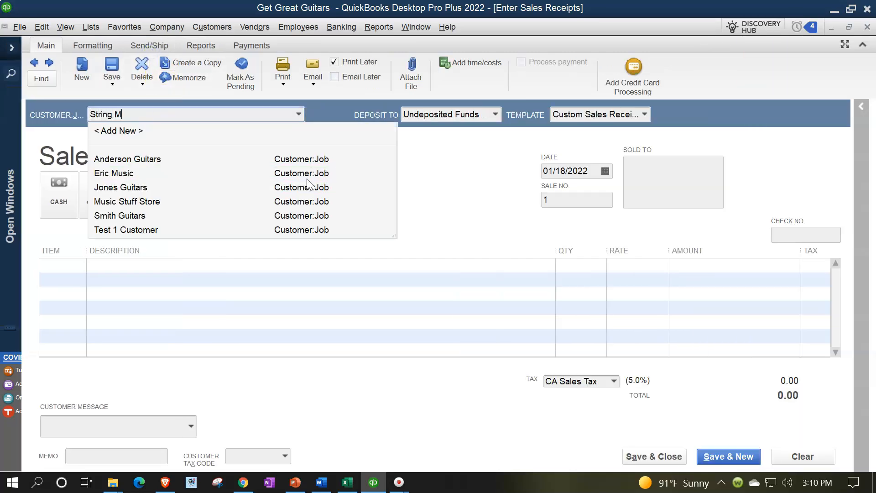
pyautogui.write('usic')
pyautogui.click(135, 138)
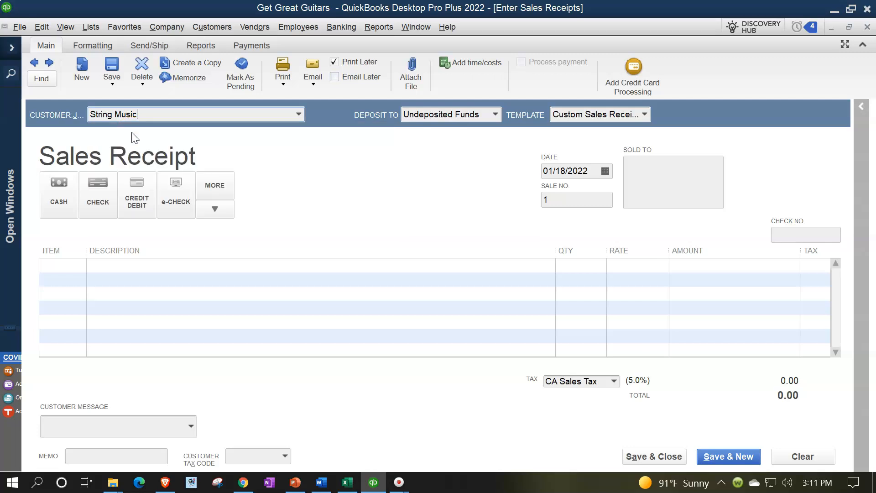
pyautogui.press('Tab')
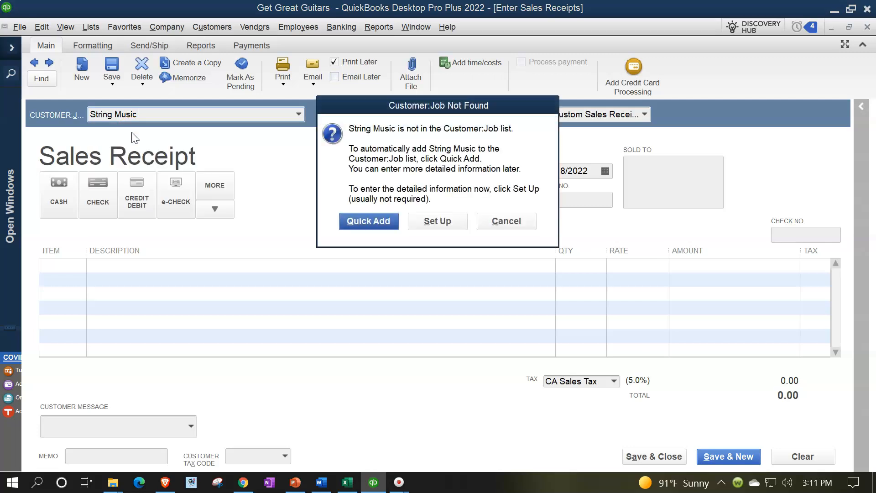
pyautogui.click(352, 215)
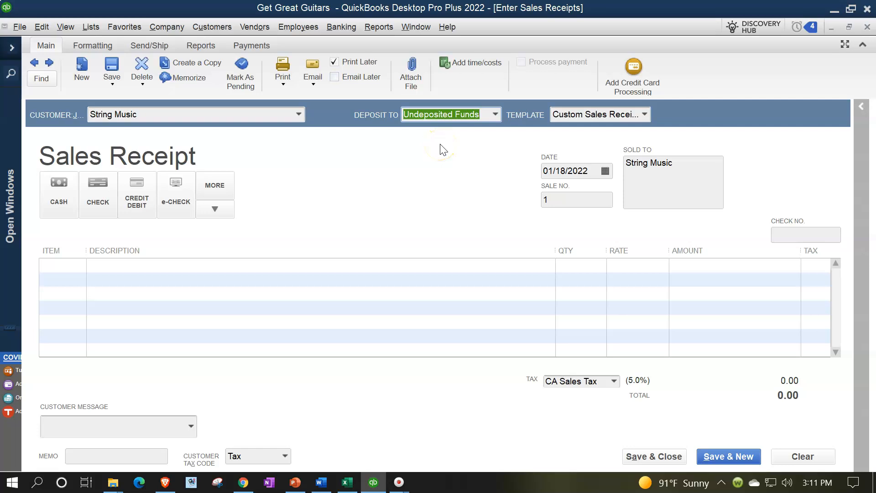
# Review the receipt's deposit account choices and the company preferences for Payments, leaving the settings as they are.
pyautogui.press('Tab')
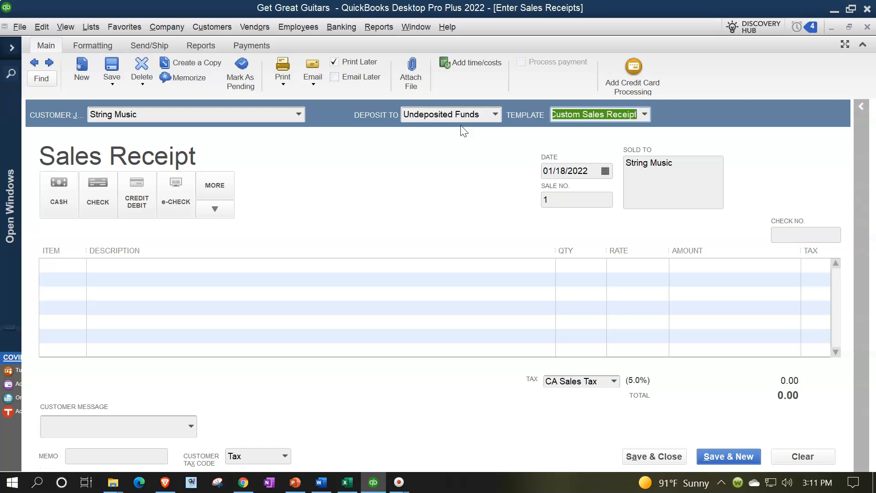
pyautogui.click(494, 115)
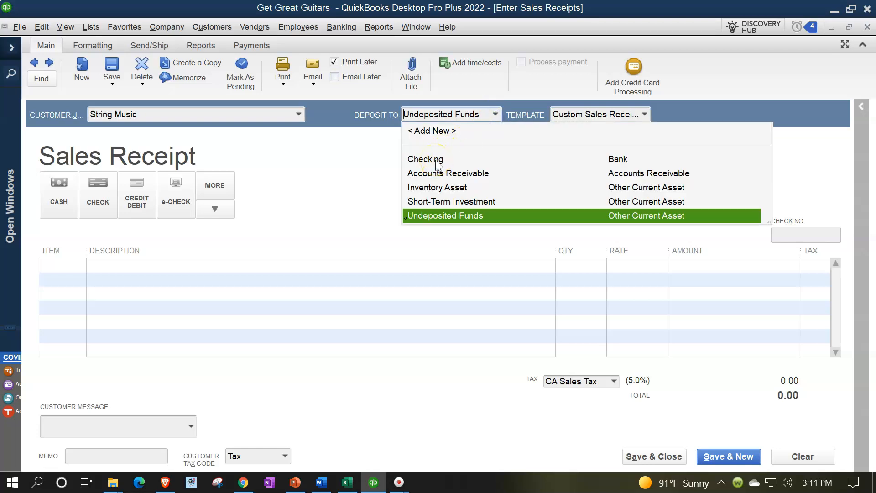
pyautogui.click(359, 166)
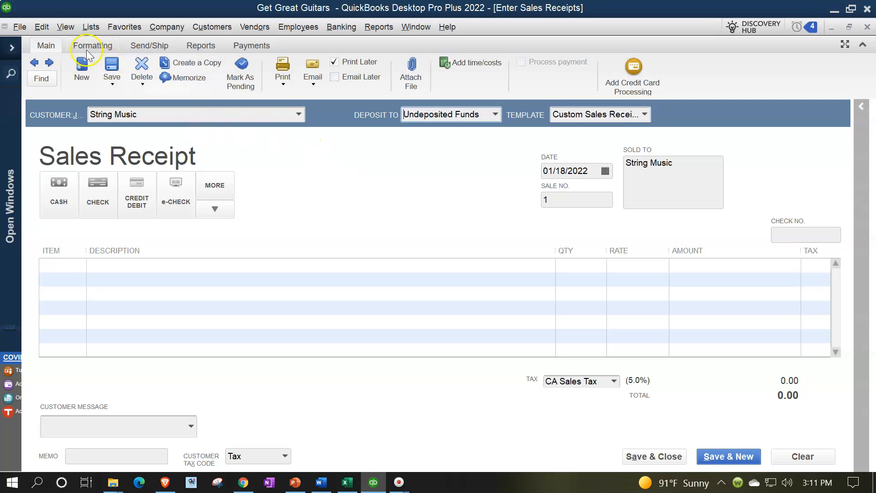
pyautogui.click(44, 27)
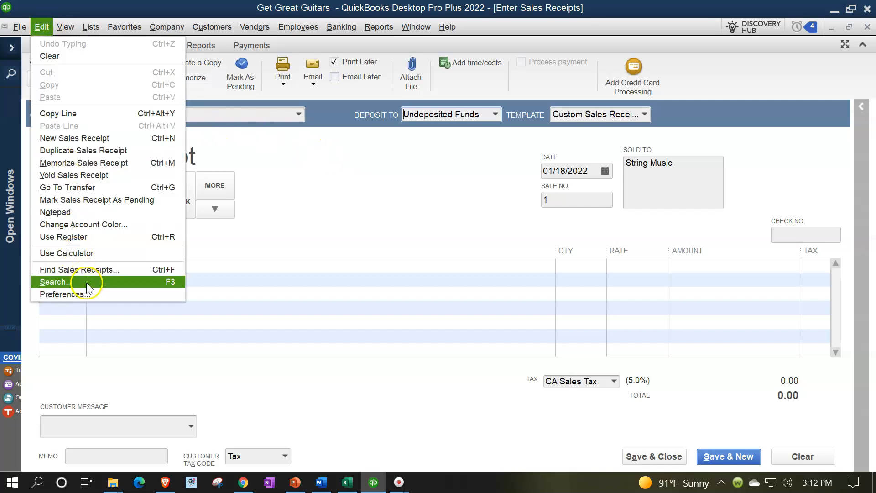
pyautogui.click(87, 294)
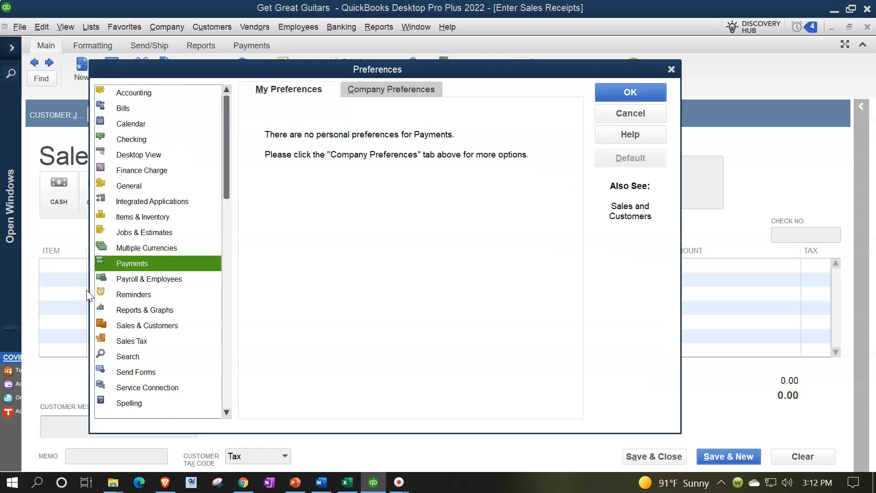
pyautogui.click(371, 91)
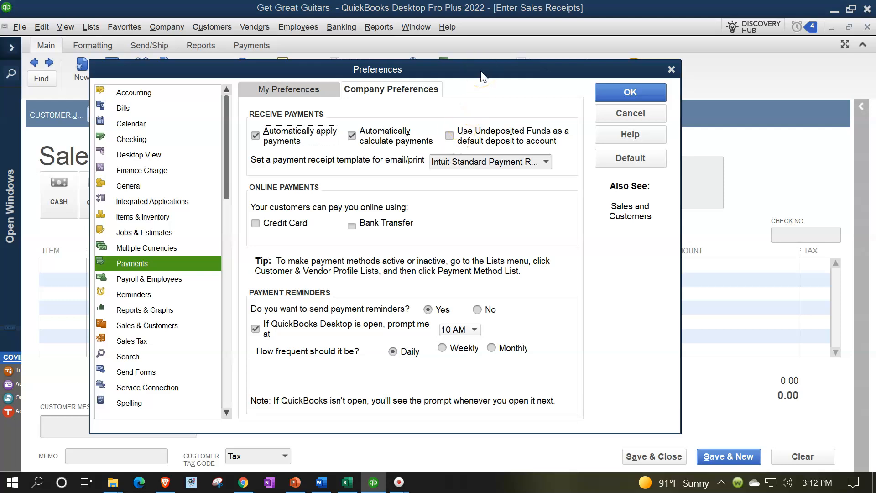
pyautogui.click(672, 69)
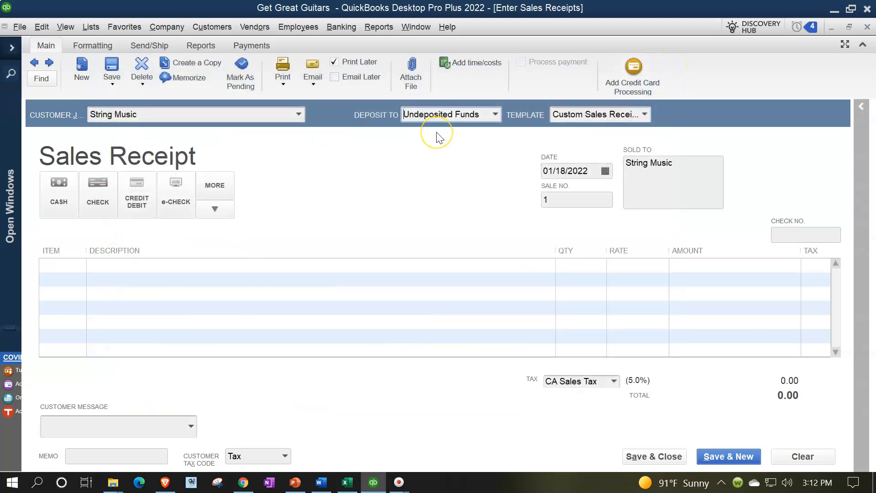
# Choose cash as the sales receipt's payment method and set its date to 01/19/2022.
pyautogui.press('Tab')
pyautogui.press('Tab')
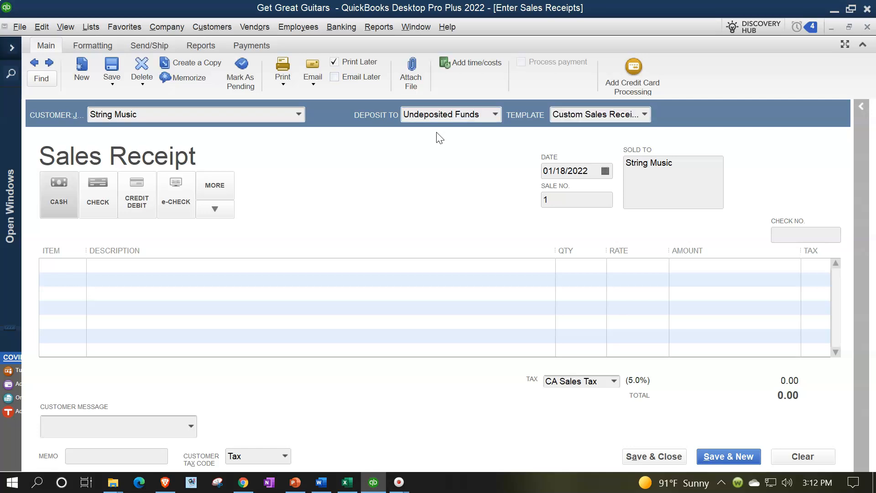
pyautogui.click(50, 202)
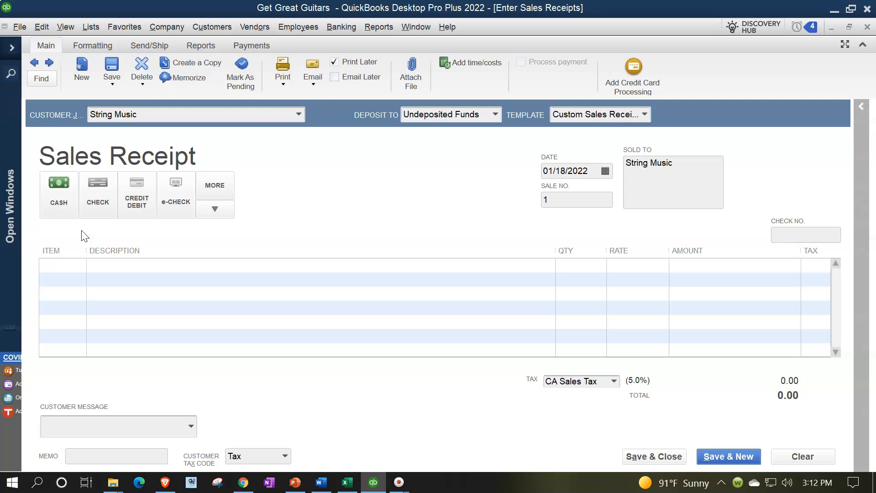
pyautogui.press('Tab')
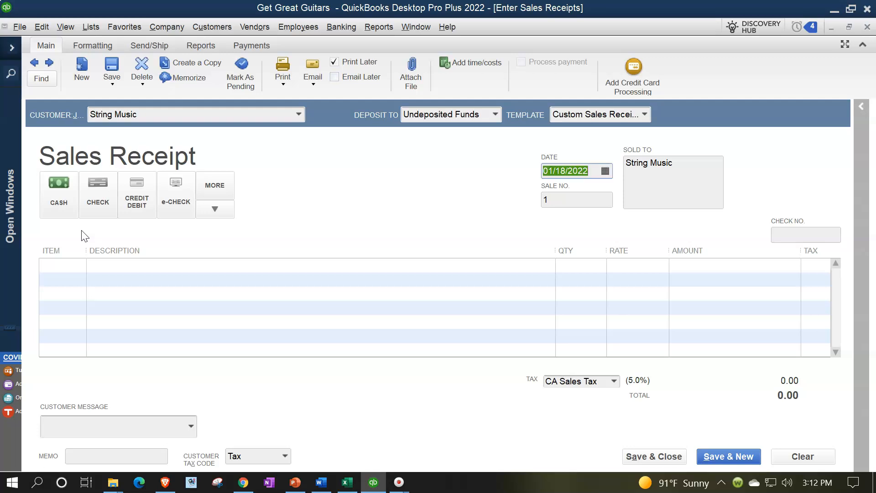
pyautogui.press('Tab')
pyautogui.press('Tab')
pyautogui.press('Tab')
pyautogui.press('Tab')
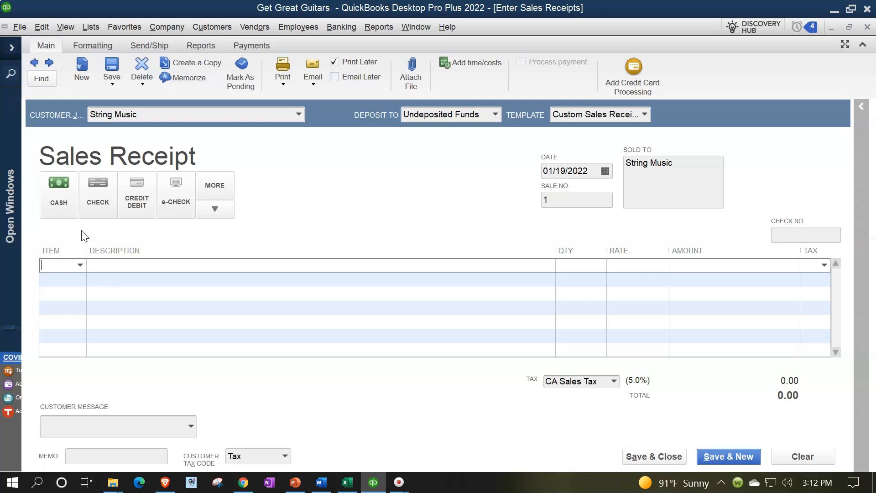
# Add item ELP (Epiphone Les Paul) with quantity 3 on the first line of the sales receipt.
pyautogui.write('ELP')
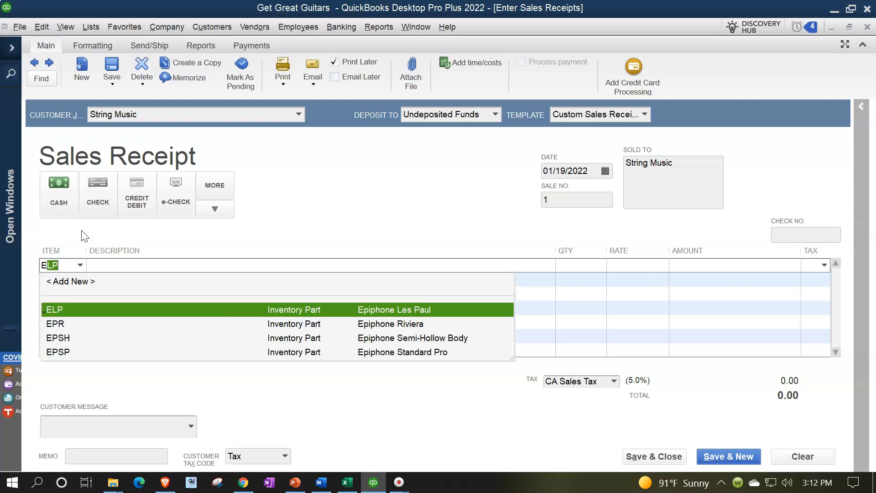
pyautogui.press('Tab')
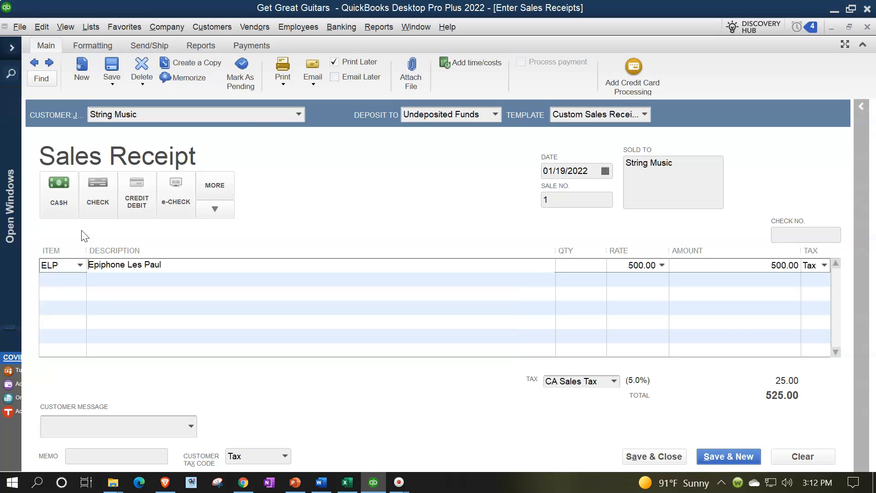
pyautogui.click(566, 269)
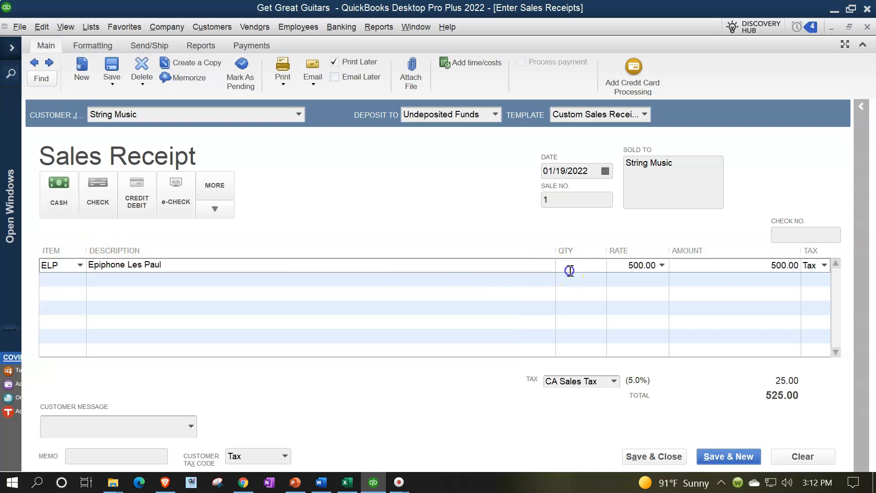
pyautogui.write('3')
pyautogui.press('Tab')
pyautogui.press('Tab')
pyautogui.press('Tab')
pyautogui.press('Tab')
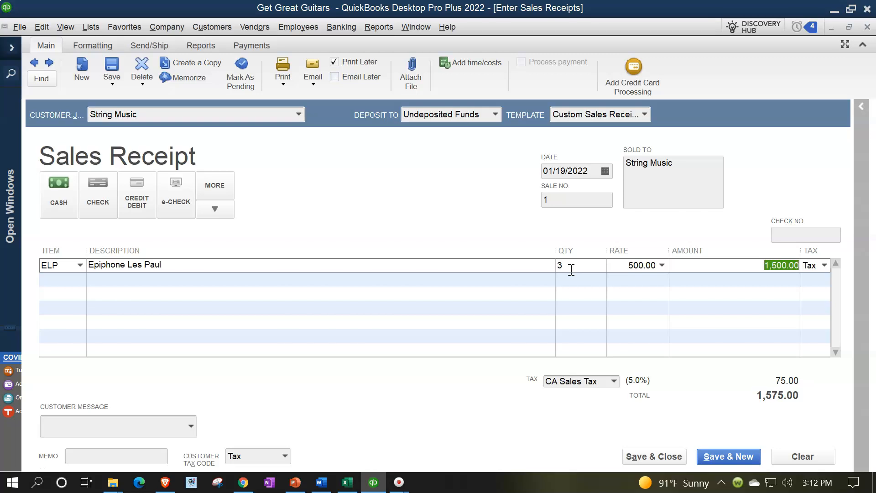
# Add item GSB (Gibson SG) with quantity 1 on the second line of the sales receipt.
pyautogui.click(80, 279)
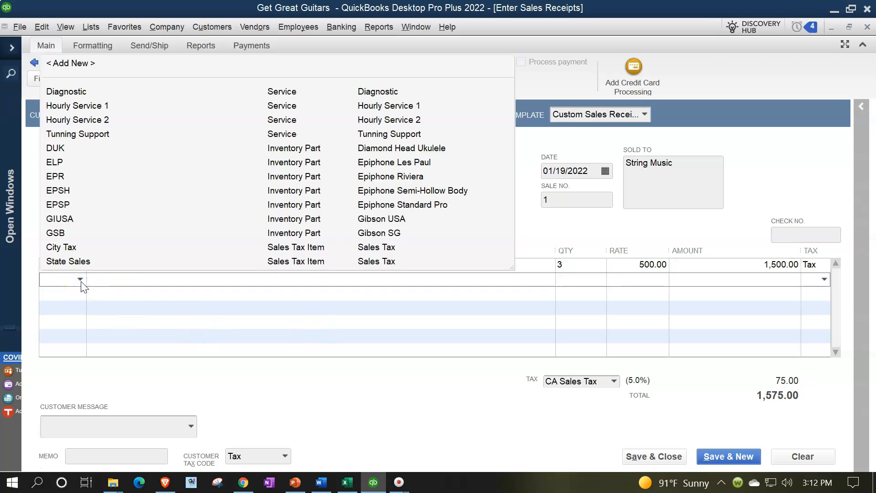
pyautogui.click(68, 235)
pyautogui.press('Tab')
pyautogui.press('Tab')
pyautogui.write('1')
pyautogui.press('Tab')
pyautogui.press('Tab')
pyautogui.press('Tab')
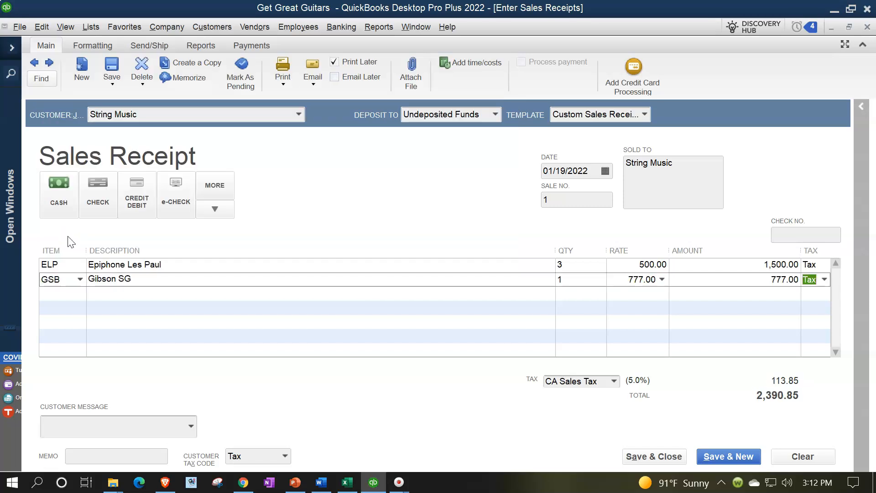
pyautogui.press('Tab')
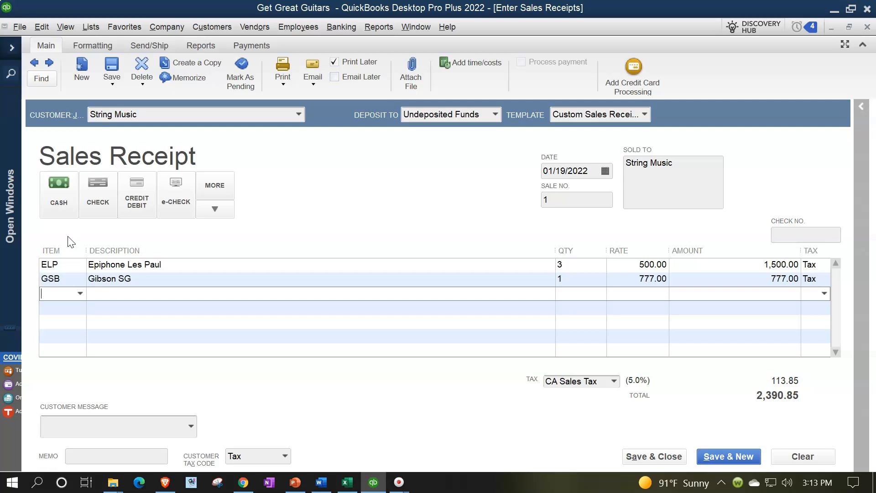
# Save and close the String Music sales receipt.
pyautogui.click(211, 166)
pyautogui.click(419, 131)
pyautogui.click(646, 456)
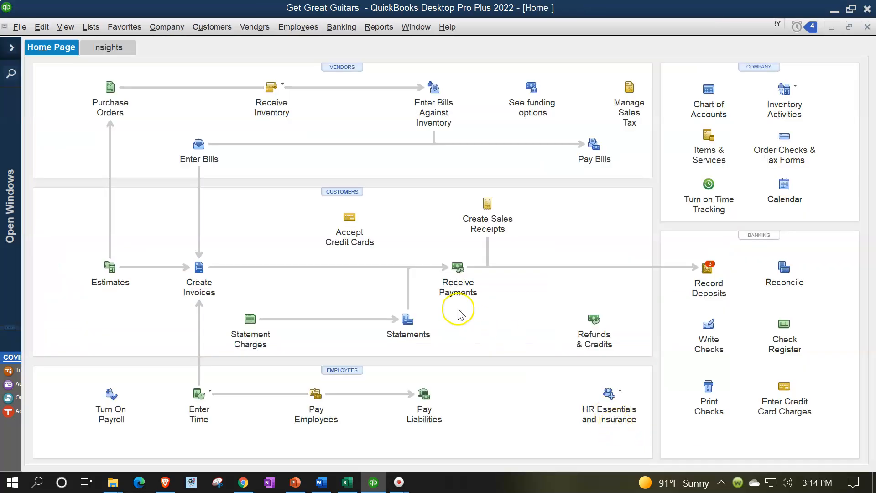
# Trace the String Music sales receipt from the Trial Balance's Undeposited Funds amount, and return to the Trial Balance.
pyautogui.click(13, 49)
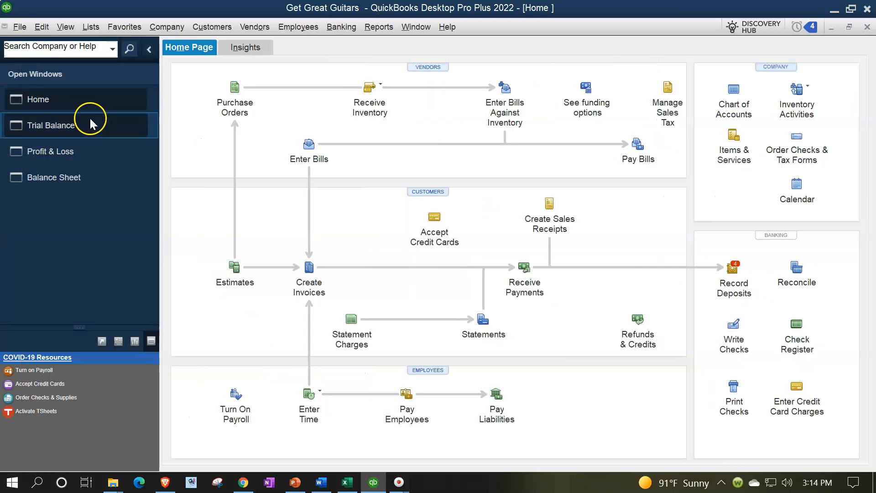
pyautogui.click(94, 129)
pyautogui.click(93, 127)
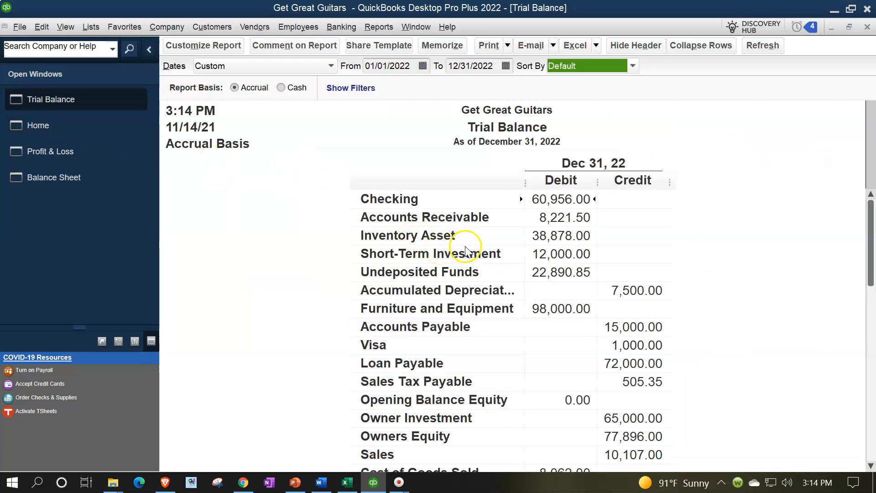
pyautogui.doubleClick(559, 274)
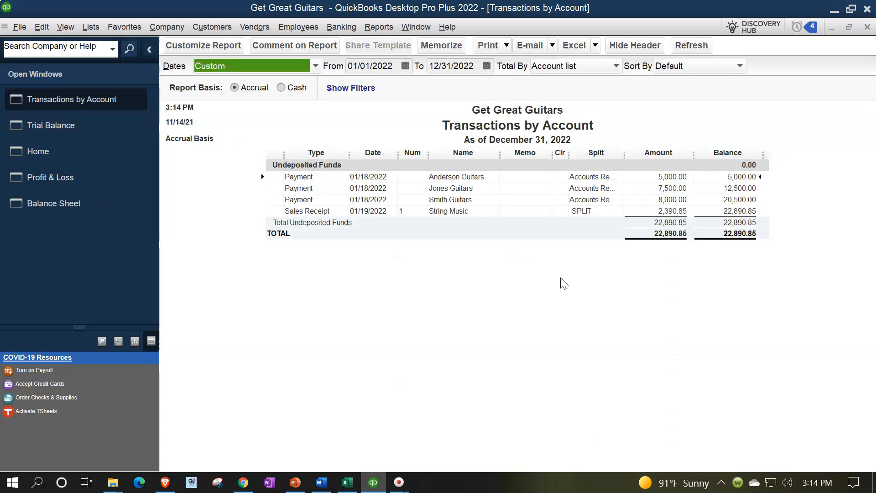
pyautogui.click(657, 213)
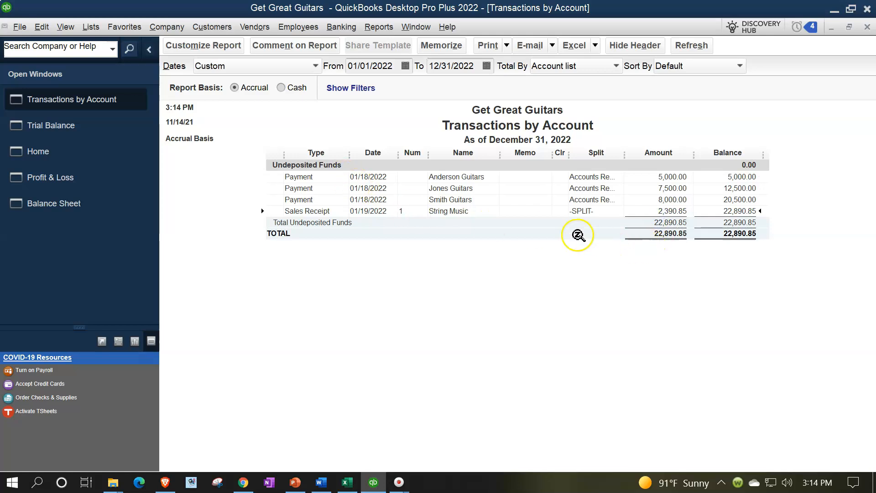
pyautogui.doubleClick(659, 213)
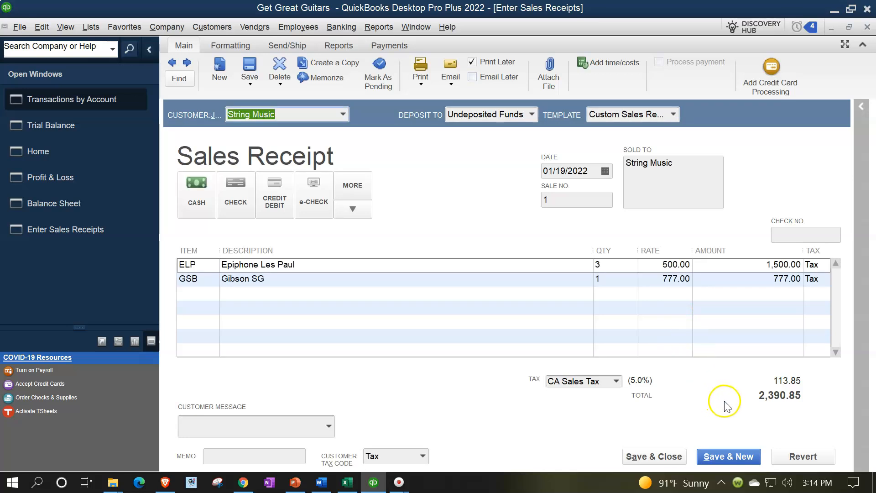
pyautogui.click(867, 27)
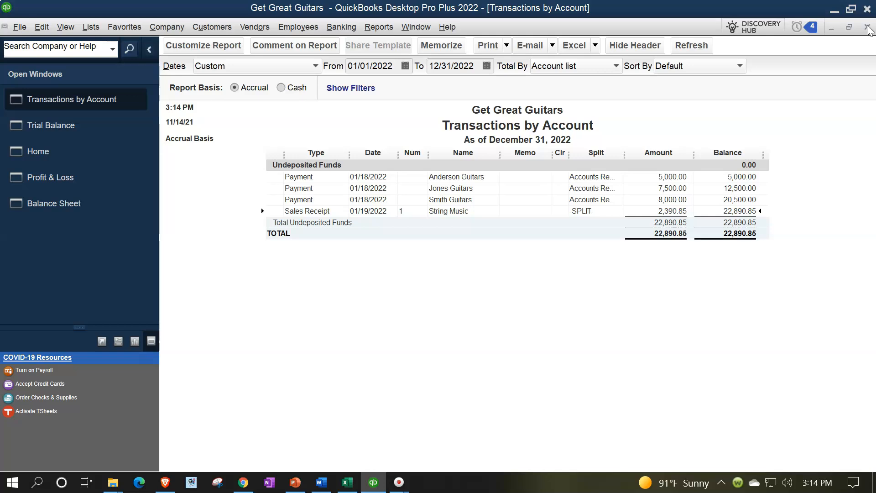
pyautogui.click(868, 28)
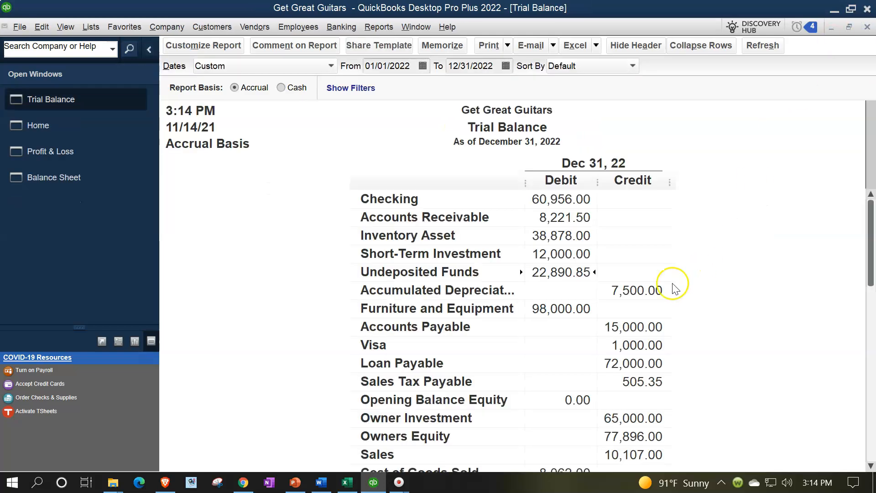
# Trace the Trial Balance's Sales amount to the String Music sales receipt and return to the Trial Balance.
pyautogui.scroll(-2, 654, 306)
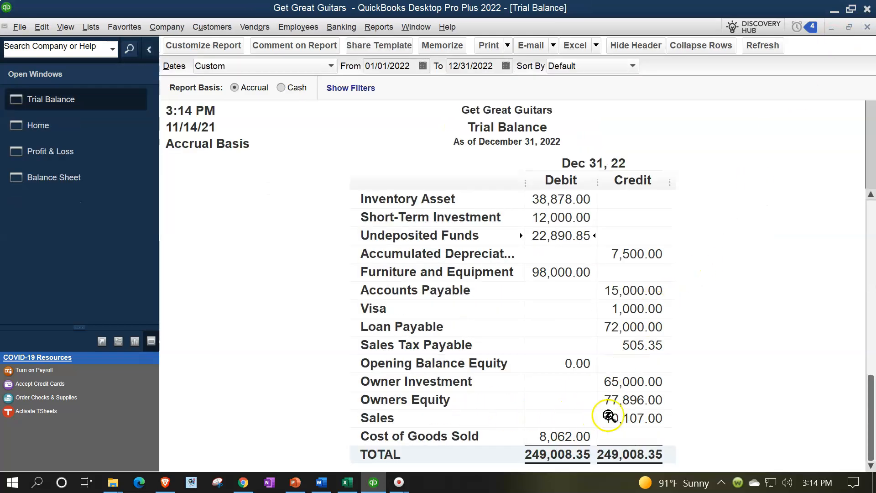
pyautogui.doubleClick(628, 418)
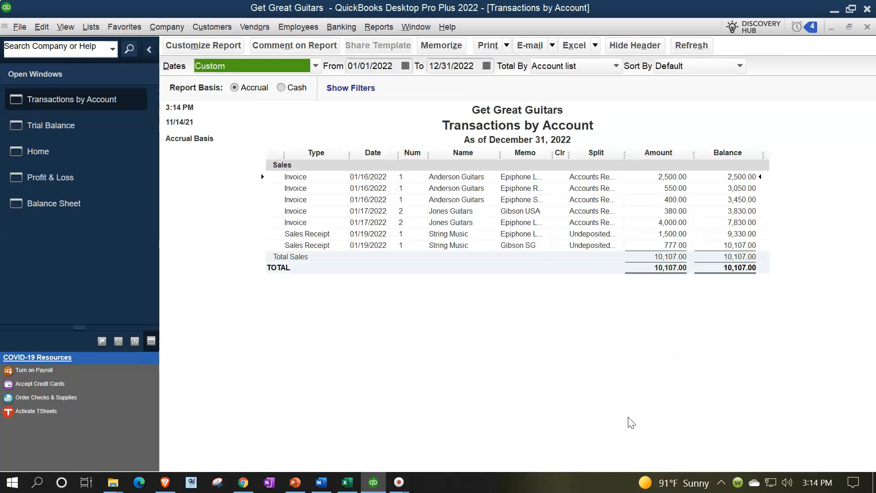
pyautogui.click(670, 245)
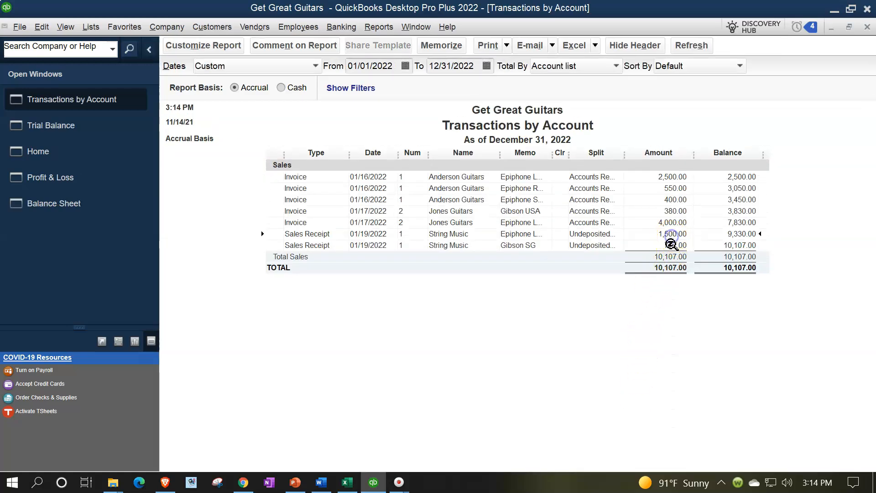
pyautogui.click(655, 234)
pyautogui.doubleClick(656, 233)
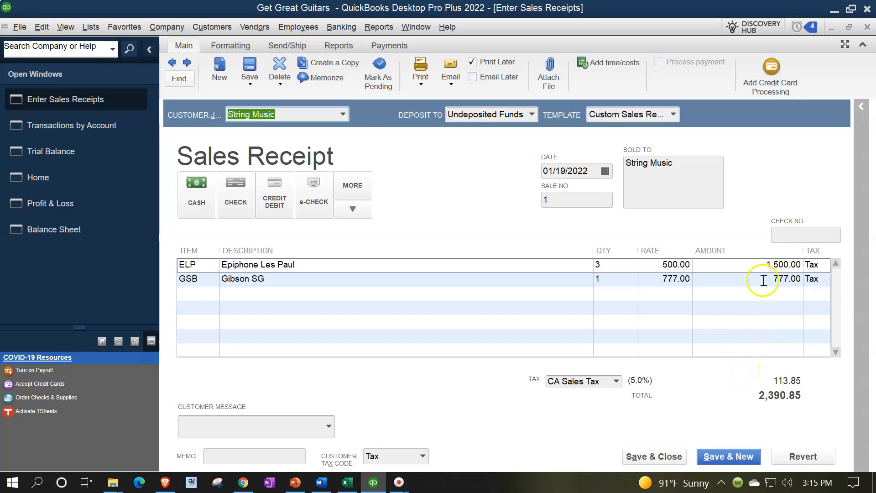
pyautogui.click(868, 29)
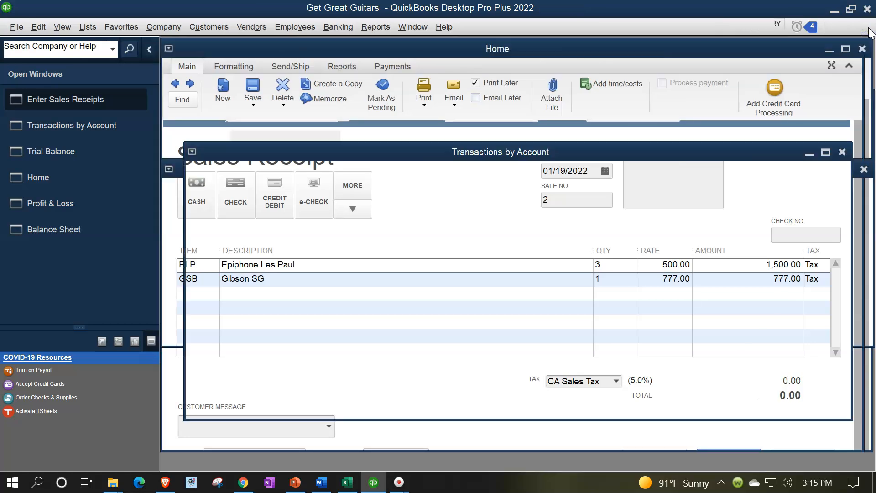
pyautogui.click(869, 29)
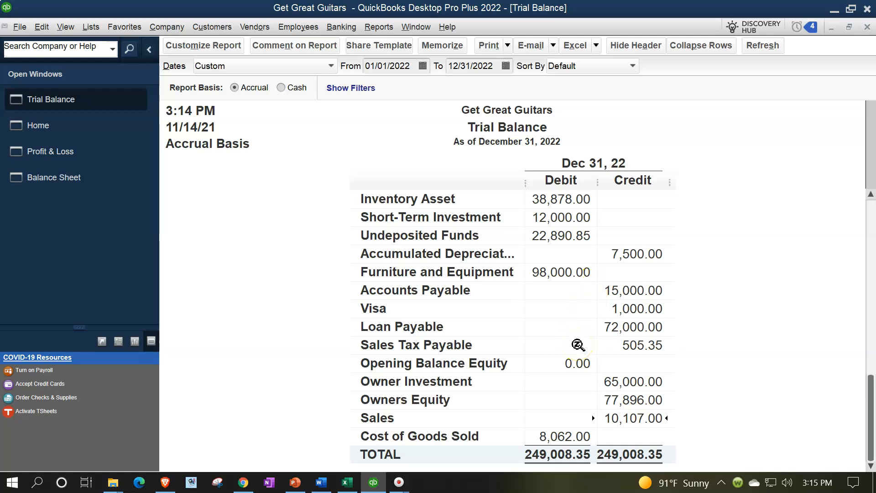
# Examine the sales receipt entries behind the Trial Balance's Sales Tax Payable amount and return to the Trial Balance.
pyautogui.click(624, 346)
pyautogui.doubleClick(644, 342)
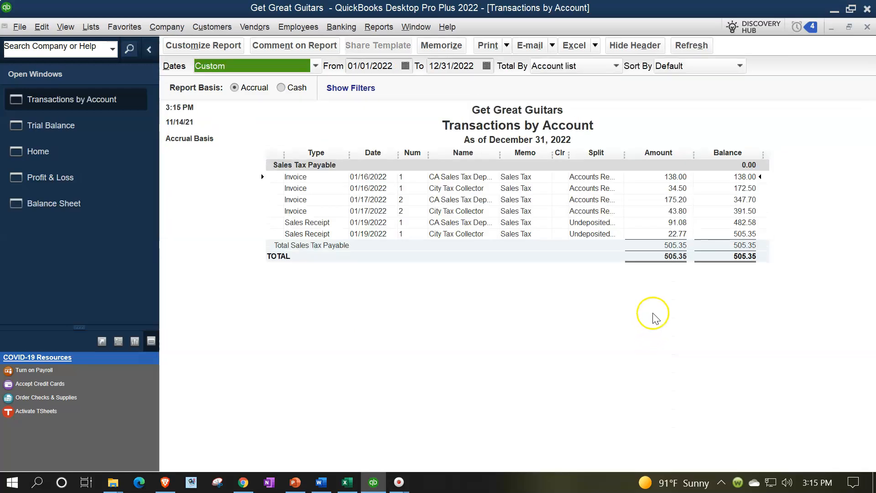
pyautogui.click(300, 233)
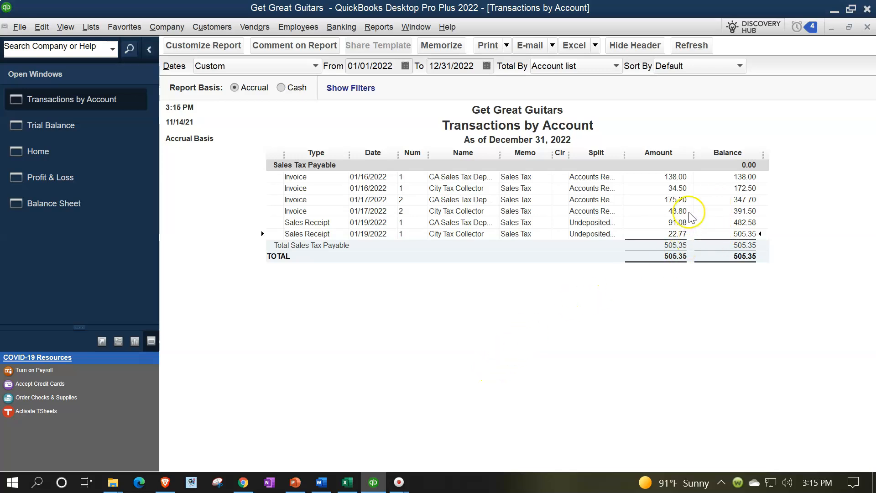
pyautogui.click(867, 27)
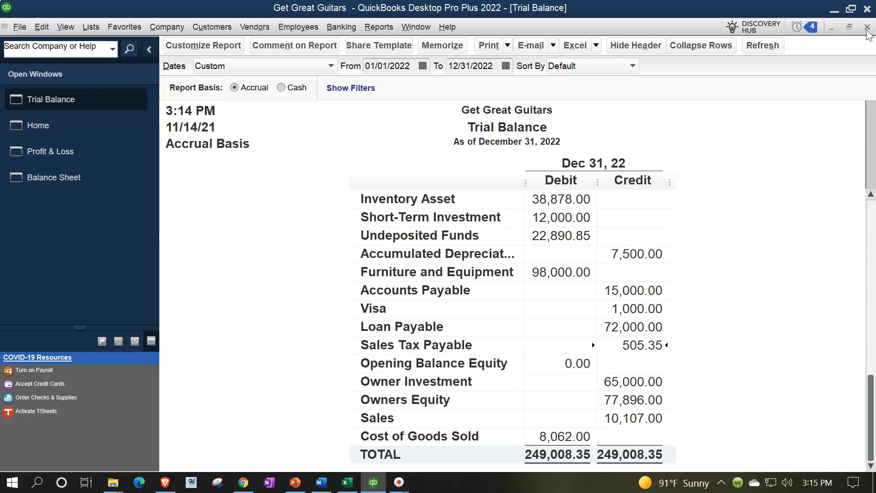
# Trace the Trial Balance's Inventory Asset amount to the Epiphone Les Paul line of the String Music sales receipt, and return.
pyautogui.scroll(1, 767, 209)
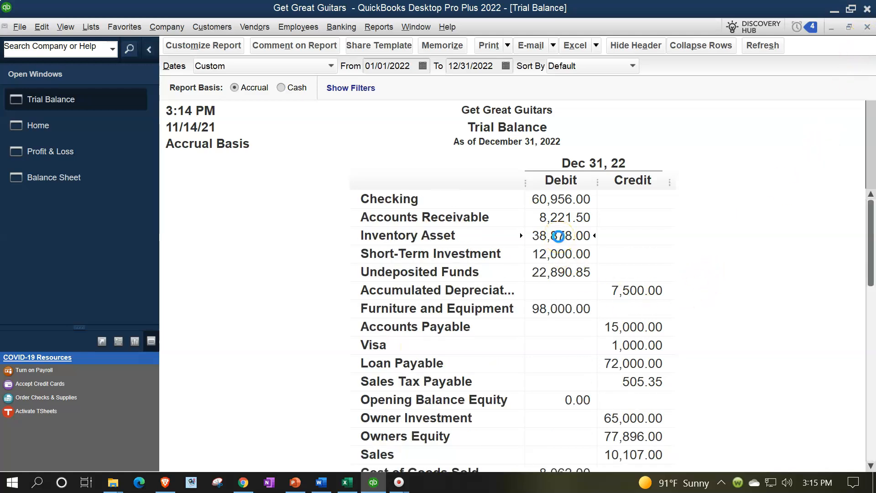
pyautogui.doubleClick(559, 236)
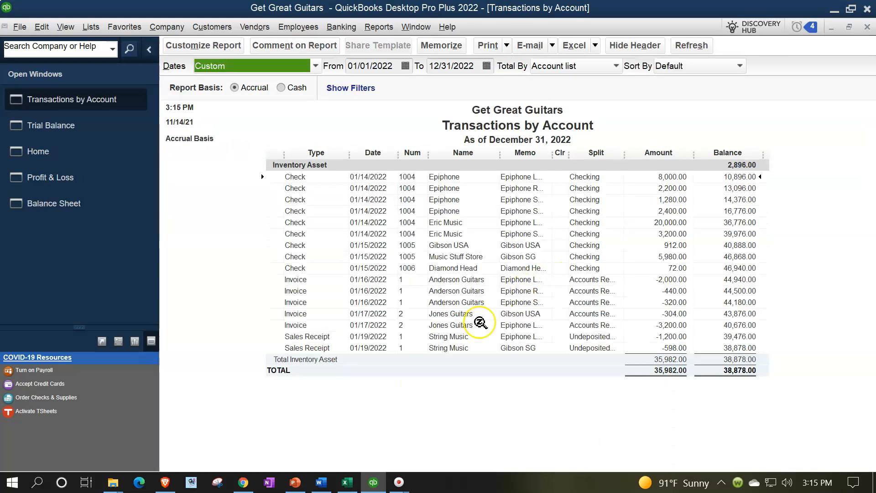
pyautogui.doubleClick(639, 336)
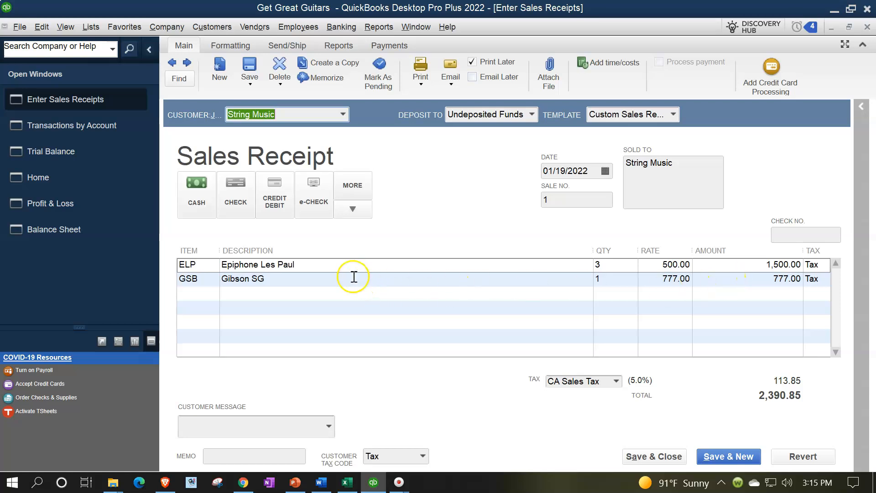
pyautogui.click(343, 267)
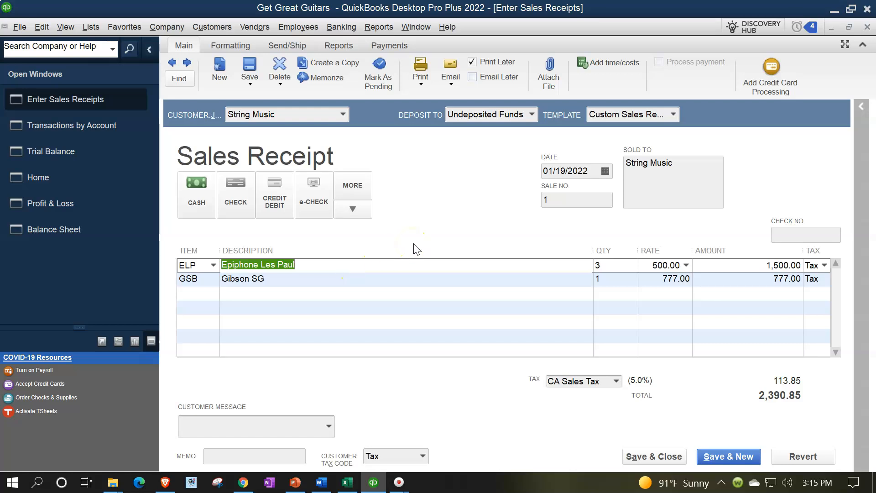
pyautogui.click(867, 27)
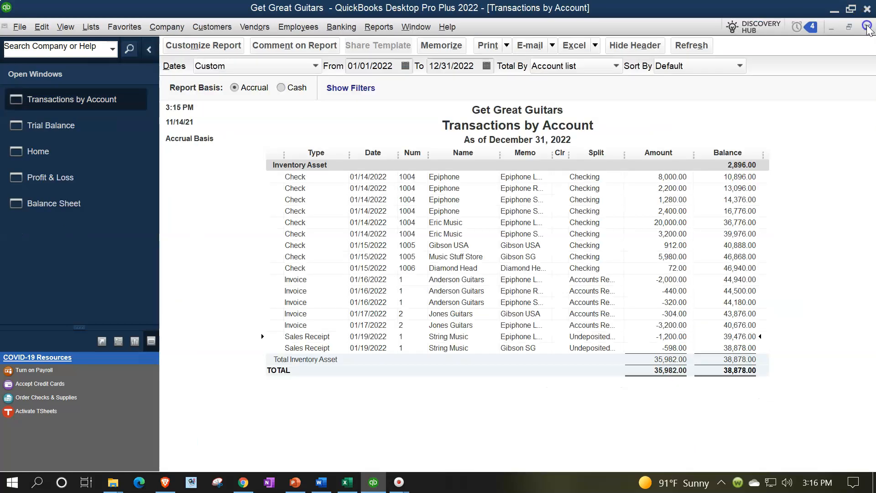
pyautogui.click(867, 27)
# Examine the String Music entries behind the Trial Balance's Cost of Goods Sold amount and return to the Trial Balance.
pyautogui.scroll(-1, 690, 222)
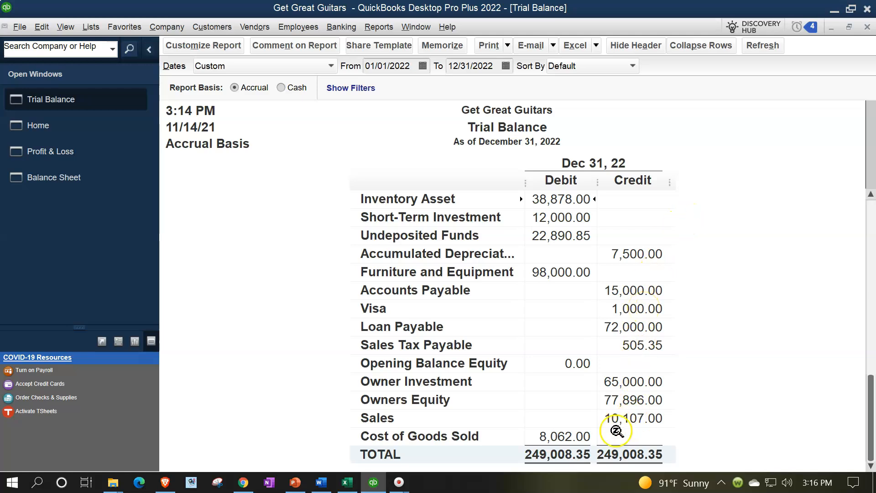
pyautogui.doubleClick(575, 437)
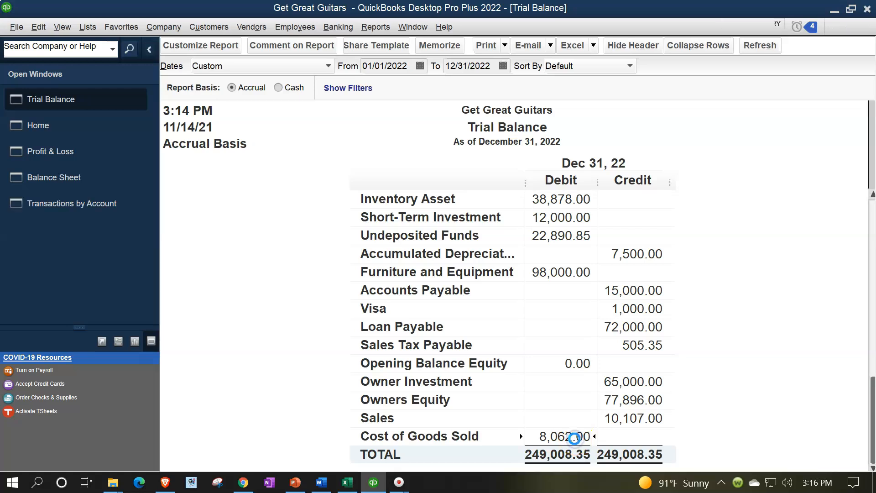
pyautogui.click(675, 245)
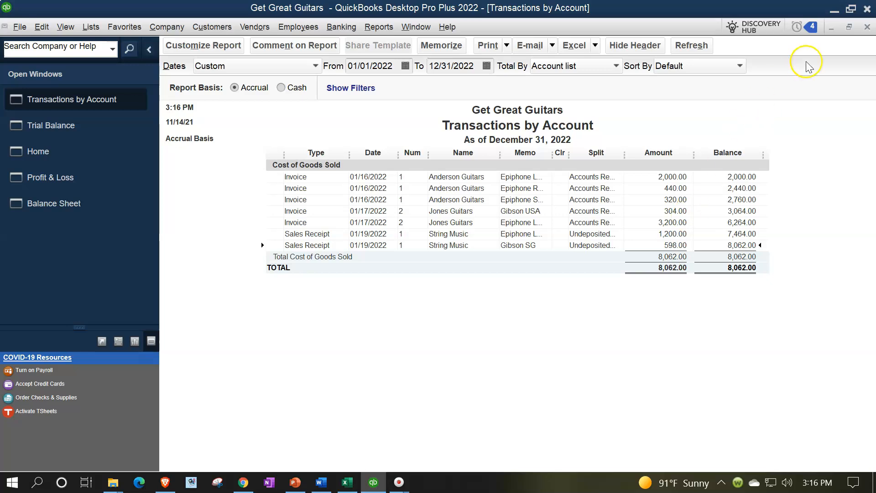
pyautogui.click(867, 27)
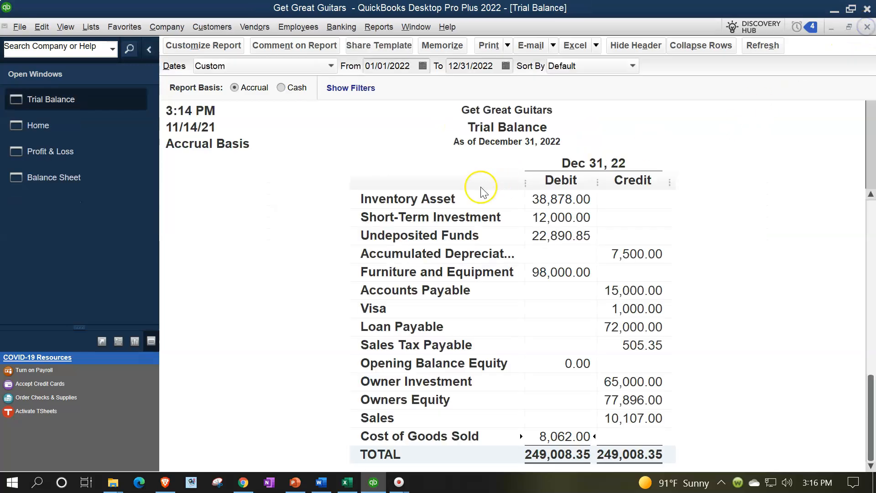
# Review the Undeposited Funds, Inventory Asset and Sales Tax Payable amounts on the Balance Sheet.
pyautogui.click(89, 177)
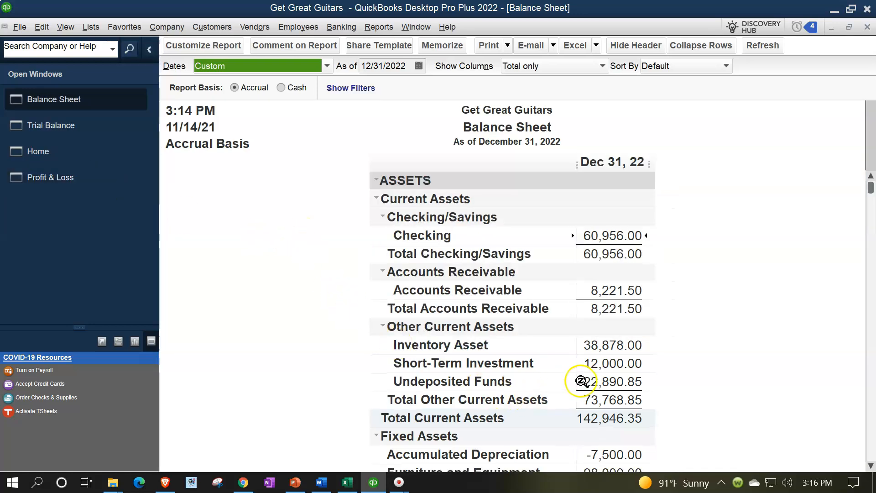
pyautogui.click(616, 388)
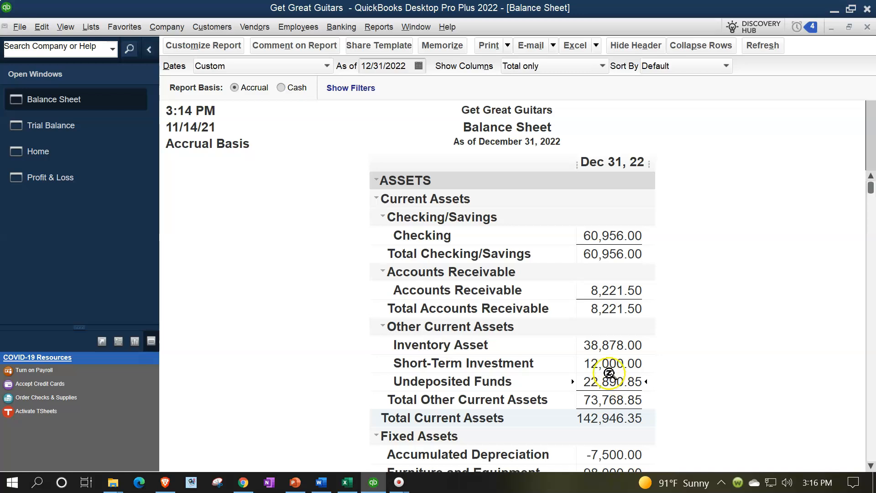
pyautogui.click(599, 340)
pyautogui.scroll(-3, 599, 340)
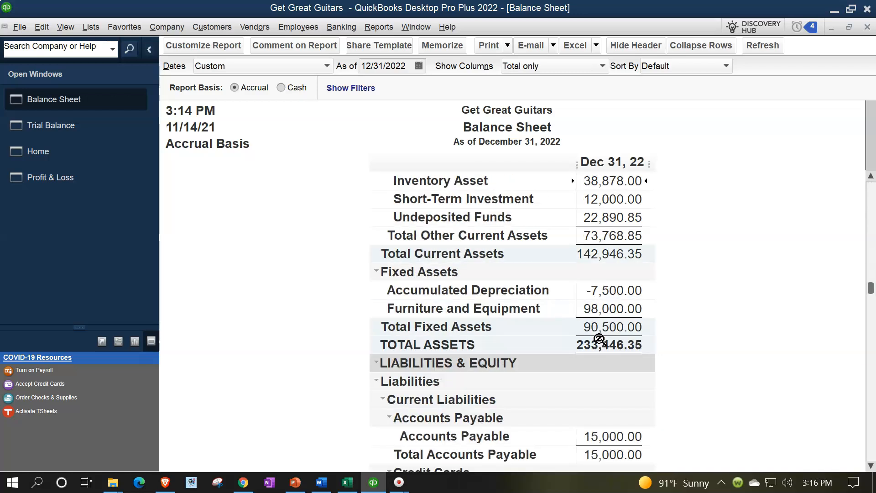
pyautogui.scroll(-1, 599, 340)
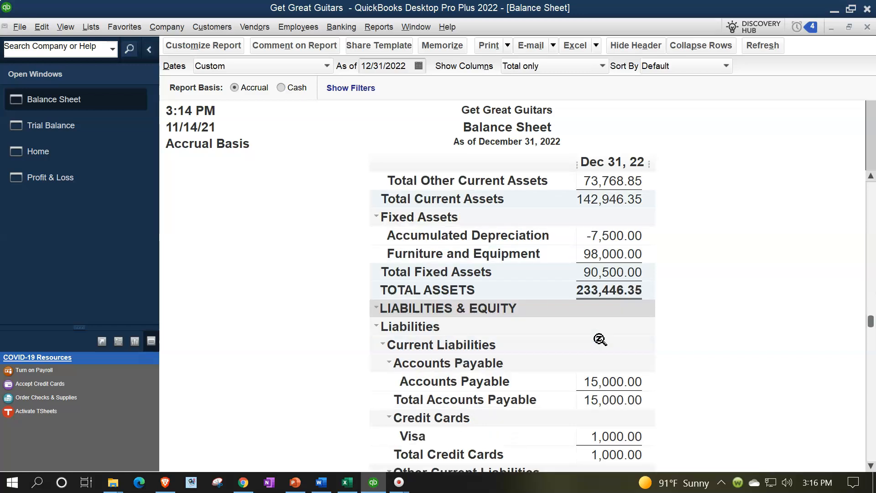
pyautogui.scroll(-2, 599, 341)
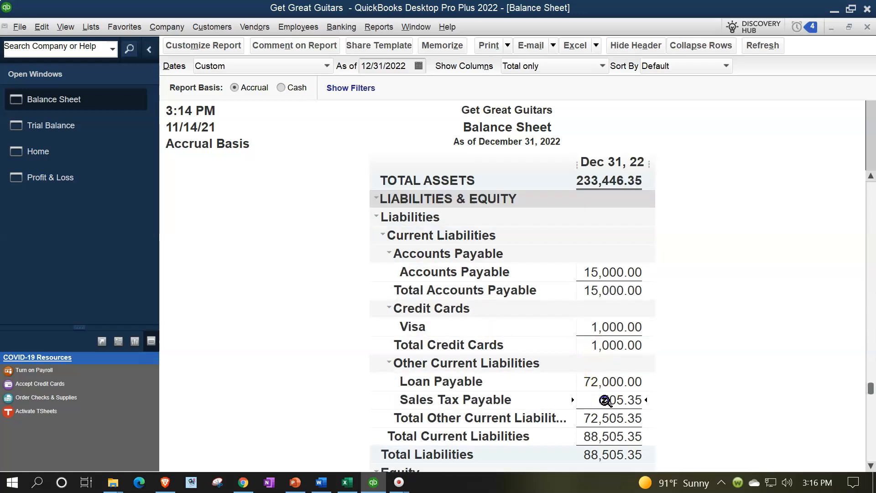
# Check Cost of Goods Sold on the Profit & Loss report, and return to the Balance Sheet's Inventory Asset amount.
pyautogui.click(93, 177)
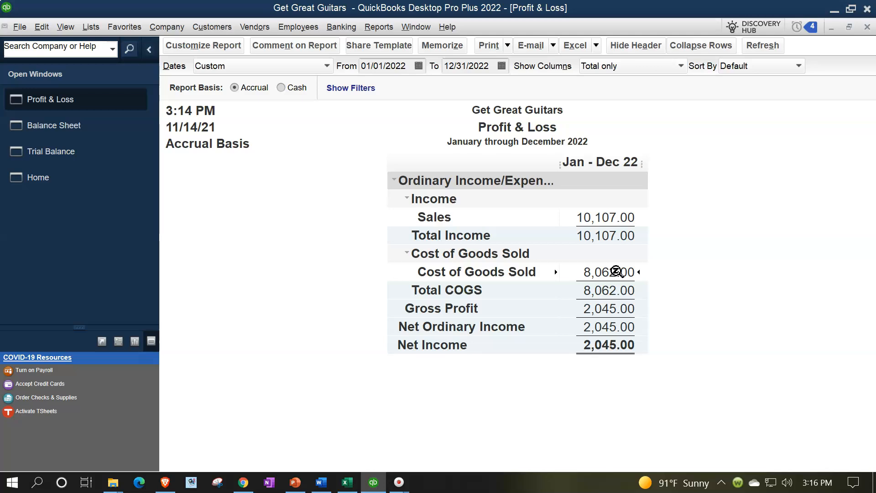
pyautogui.click(607, 280)
pyautogui.click(78, 126)
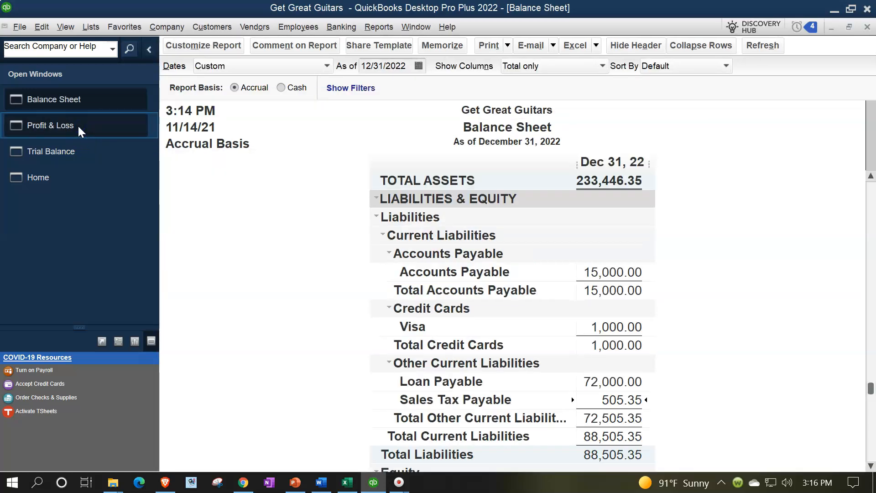
pyautogui.scroll(5, 335, 326)
pyautogui.scroll(2, 335, 326)
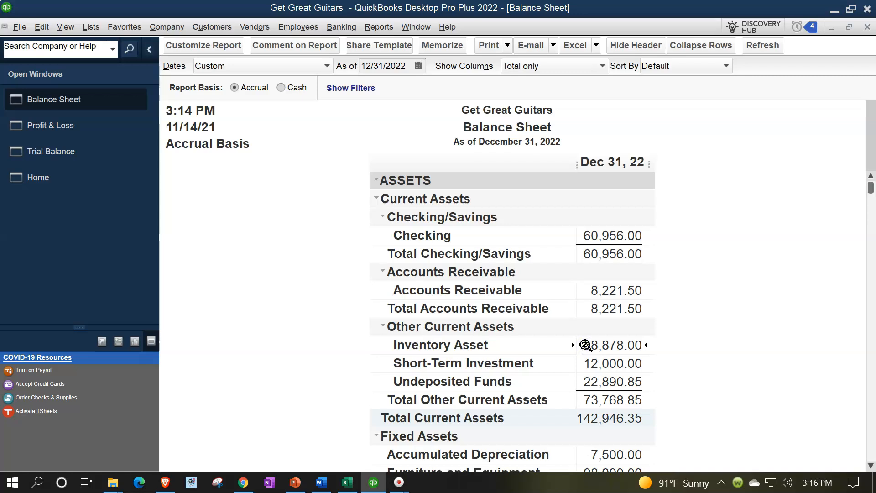
# Run an Inventory Valuation Summary as of 12/31/2022 and compare its total asset value with the Balance Sheet's Inventory Asset amount.
pyautogui.click(379, 28)
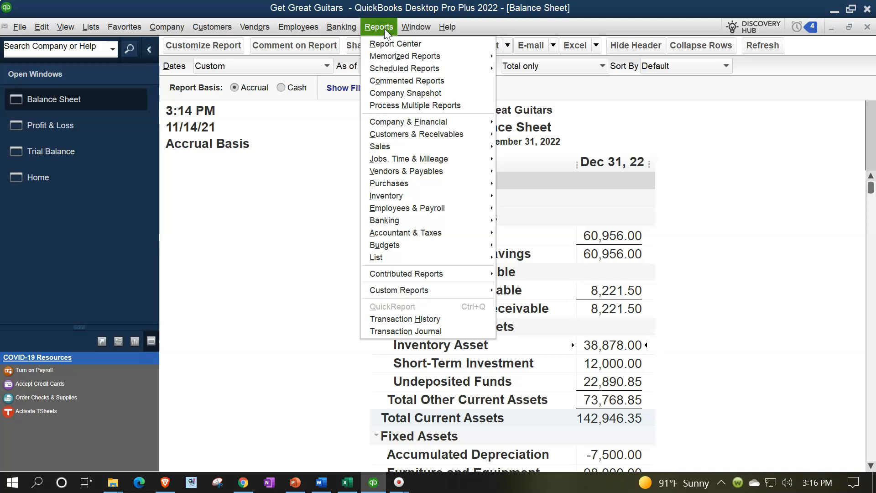
pyautogui.moveTo(442, 200)
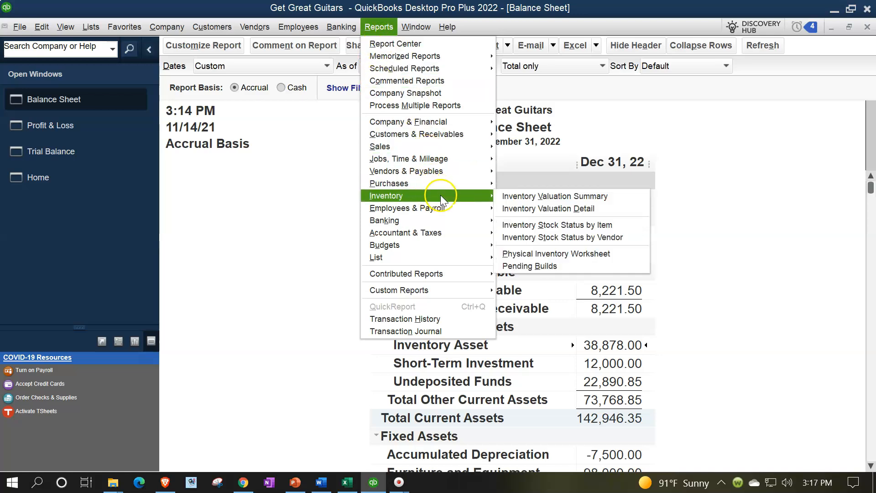
pyautogui.click(505, 197)
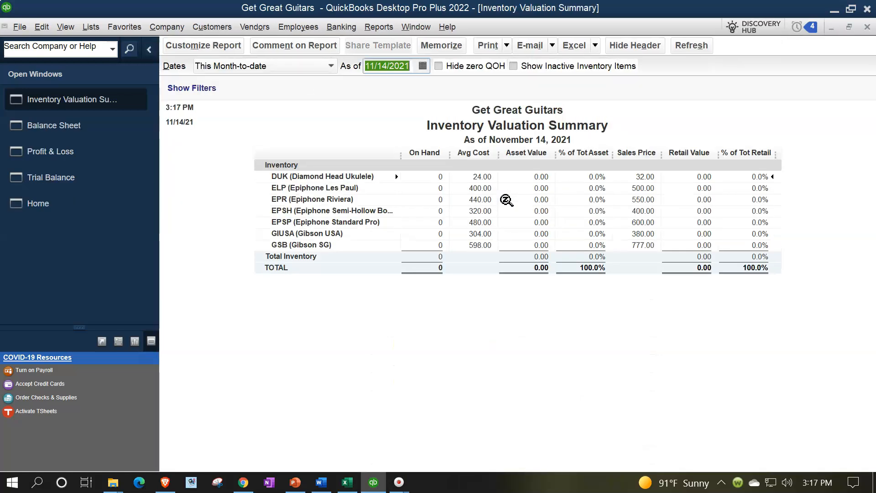
pyautogui.write('123122')
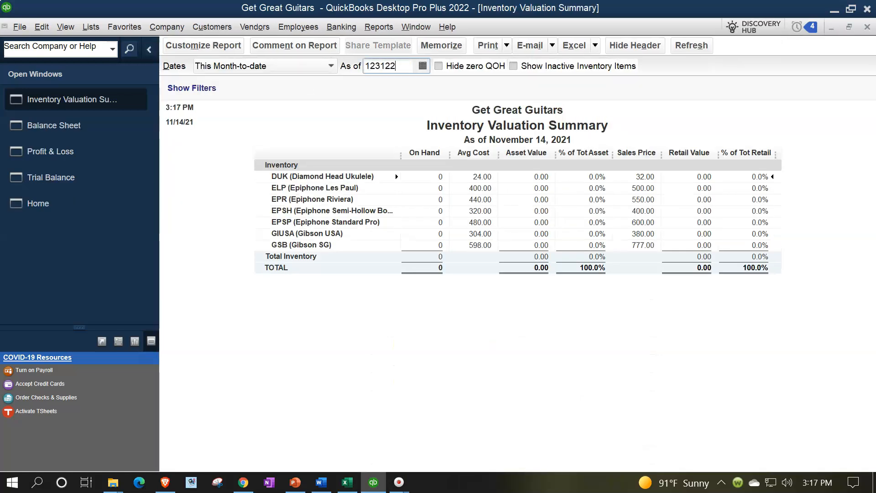
pyautogui.press('Tab')
pyautogui.click(535, 257)
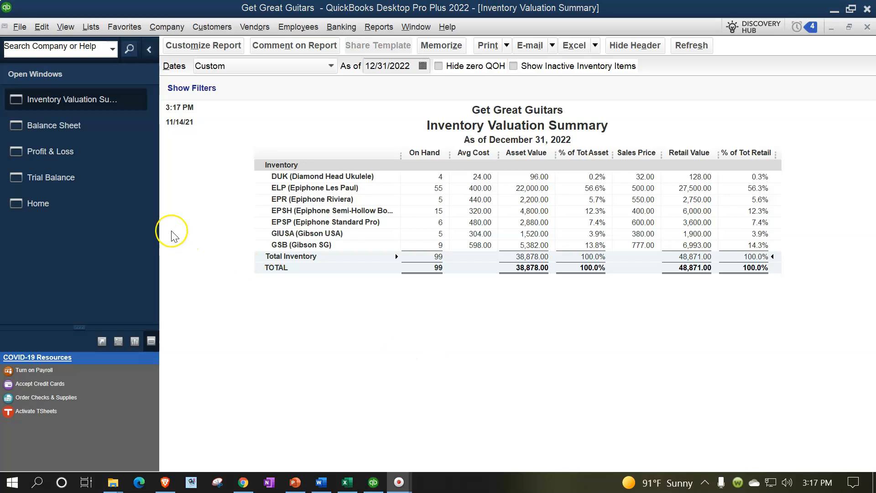
pyautogui.click(62, 124)
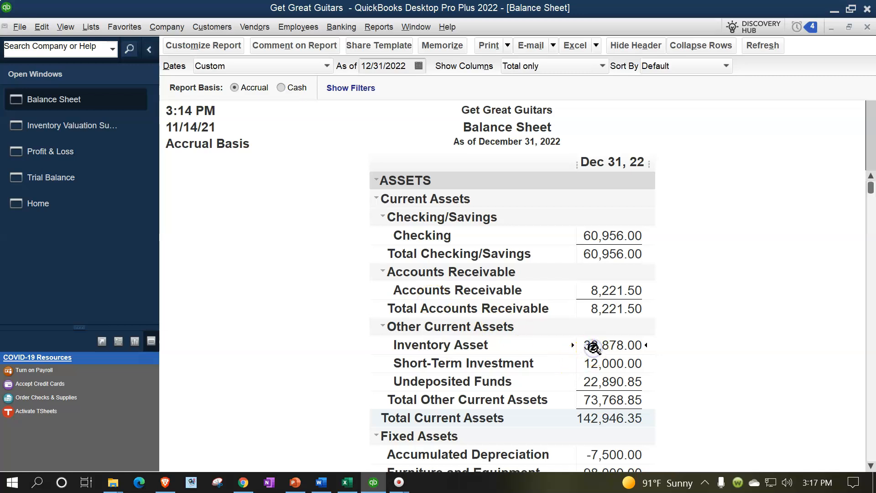
# Run an Inventory Valuation Detail report for 01/01/2022 through 12/31/2022.
pyautogui.click(377, 27)
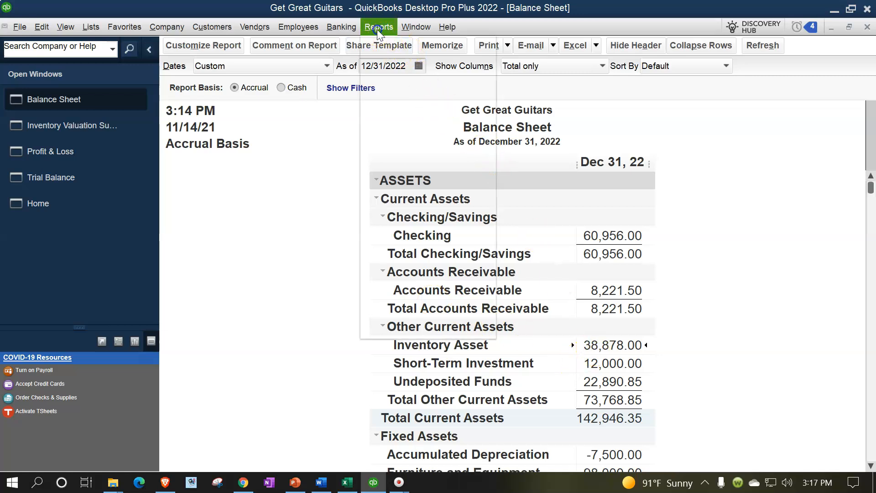
pyautogui.click(488, 203)
pyautogui.click(518, 211)
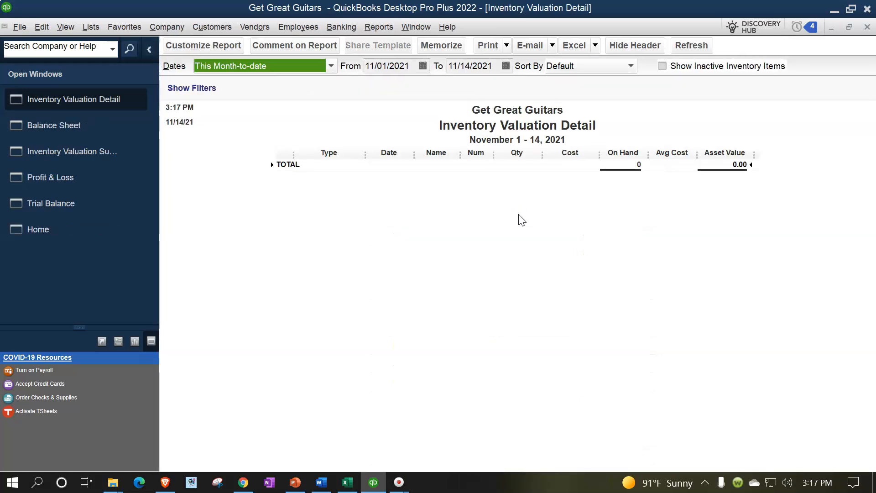
pyautogui.write('010122')
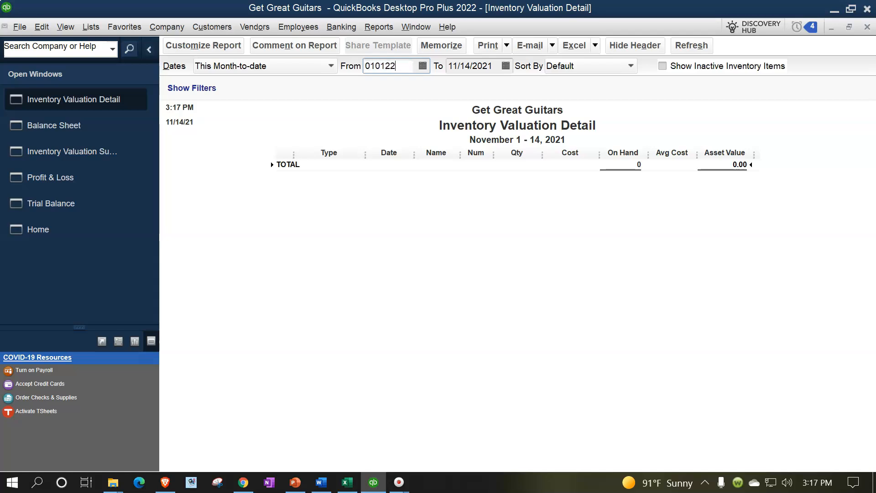
pyautogui.press('Tab')
pyautogui.write('12')
pyautogui.press('Tab')
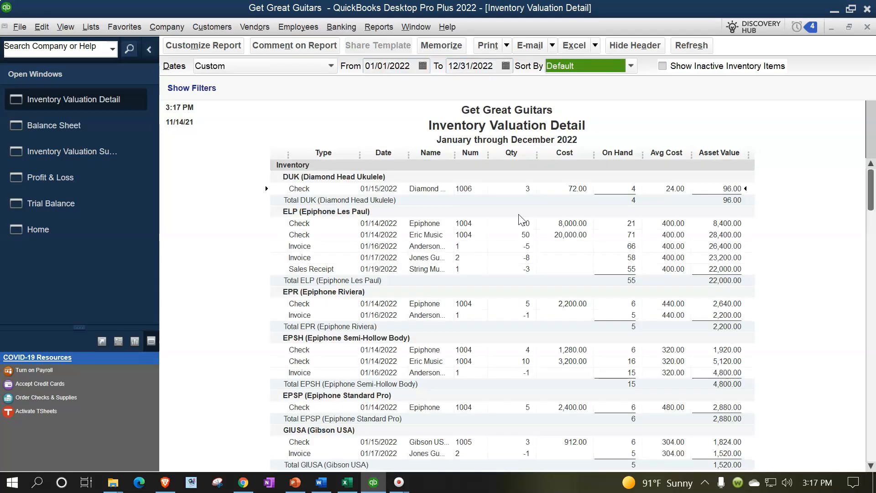
# Examine the String Music sales receipt lines under Gibson SG and Epiphone Les Paul in the Inventory Valuation Detail.
pyautogui.scroll(-1, 262, 263)
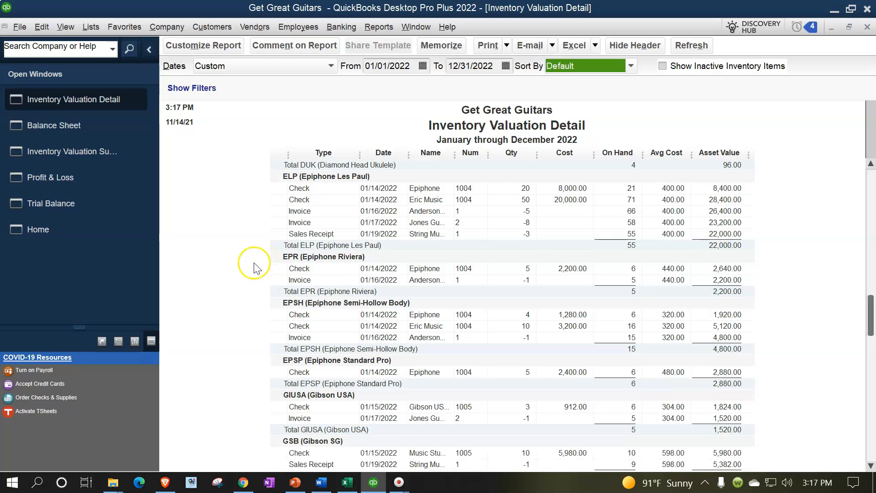
pyautogui.scroll(-1, 257, 267)
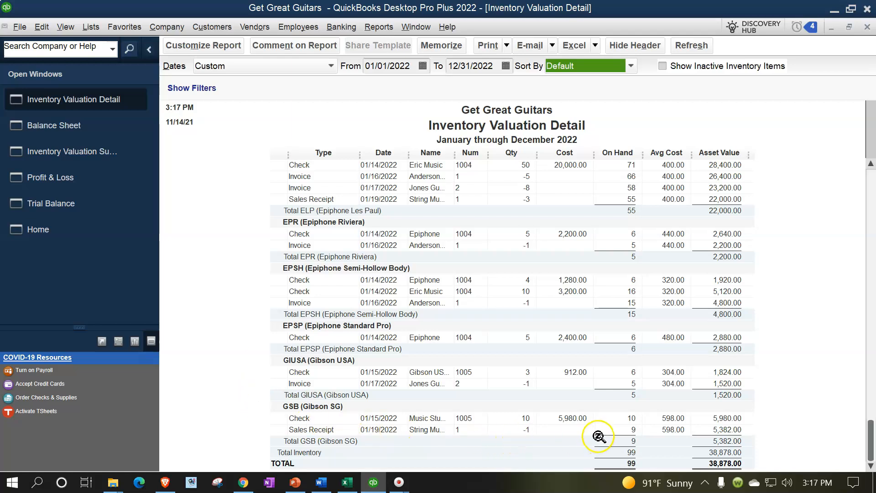
pyautogui.click(617, 431)
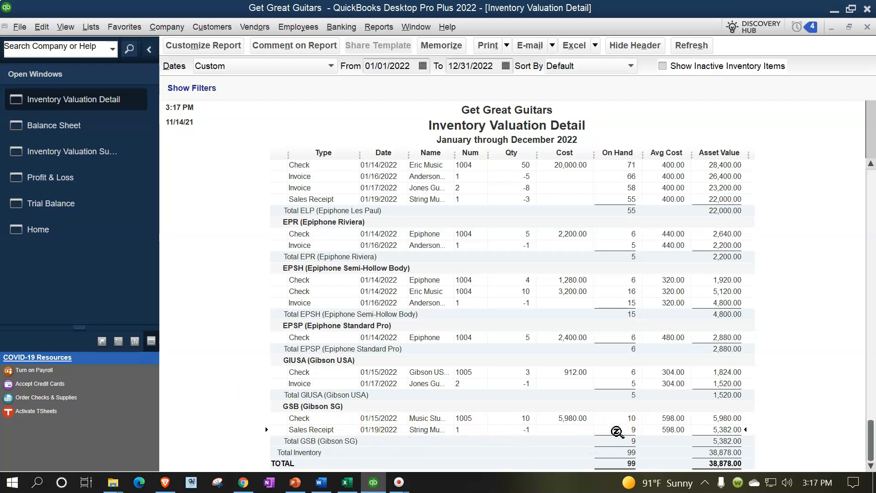
pyautogui.scroll(1, 263, 411)
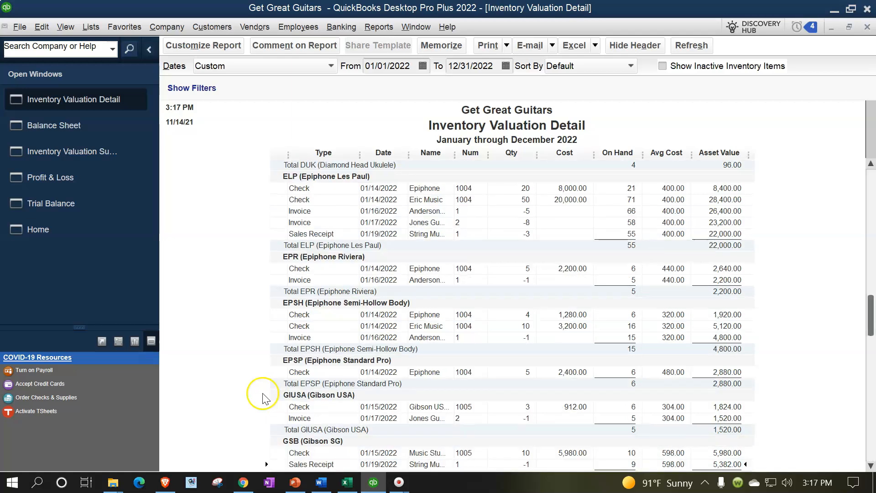
pyautogui.click(310, 233)
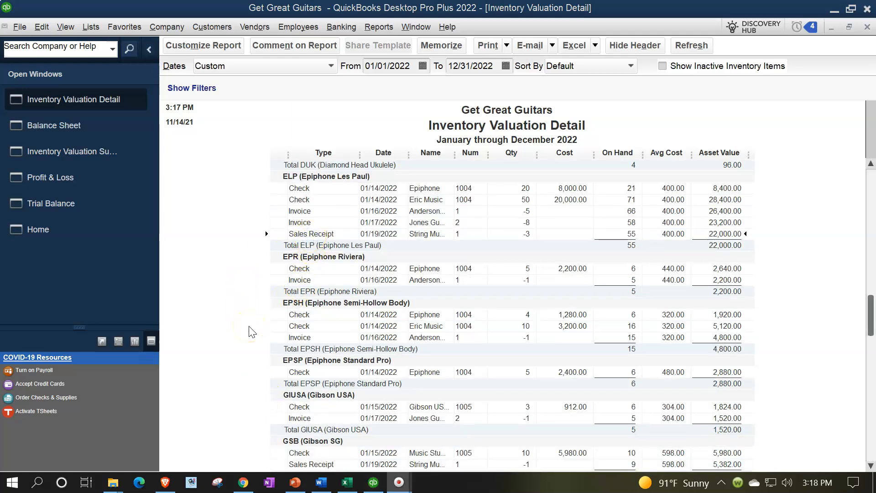
# Start a new sales receipt and quick-add Sam The Guitar Man as its customer.
pyautogui.click(57, 234)
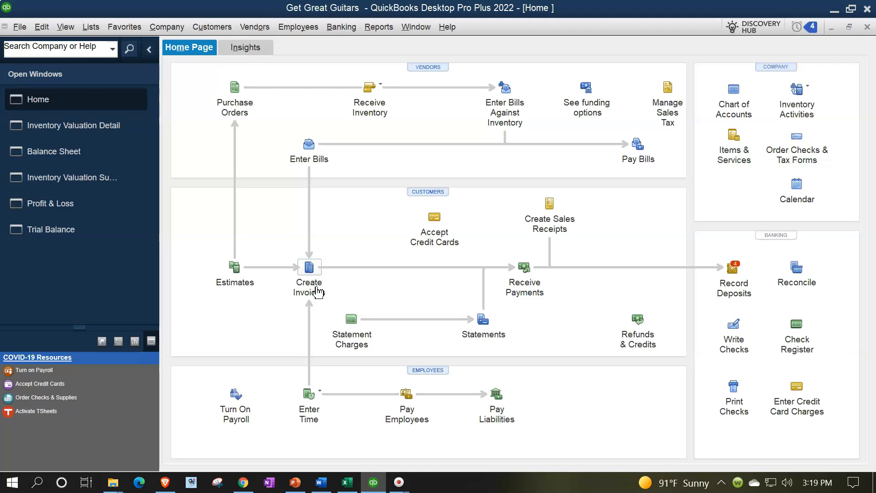
pyautogui.click(564, 226)
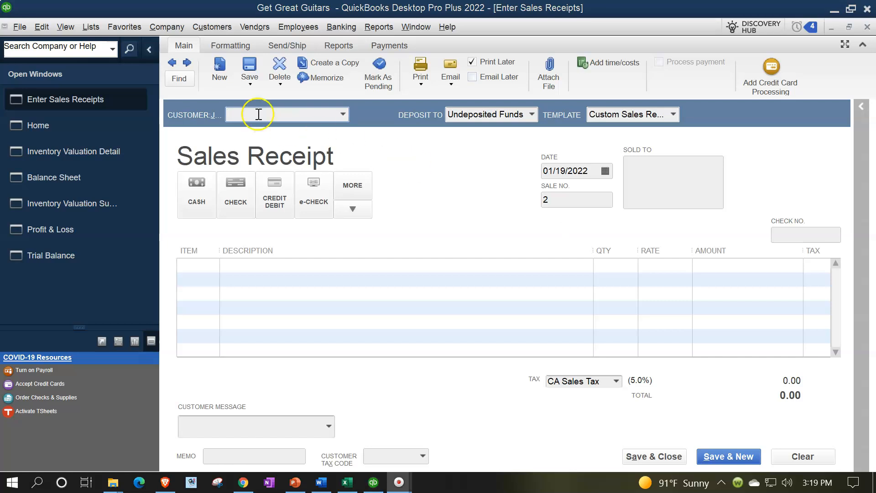
pyautogui.write('Sa')
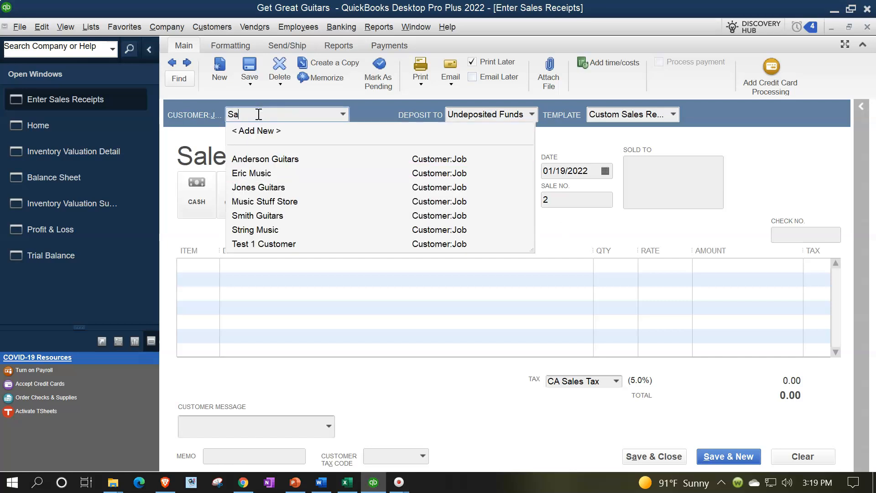
pyautogui.write('m Tech Guitar ')
pyautogui.write('Man')
pyautogui.press('BackSpace')
pyautogui.press('BackSpace')
pyautogui.write('he')
pyautogui.press('Tab')
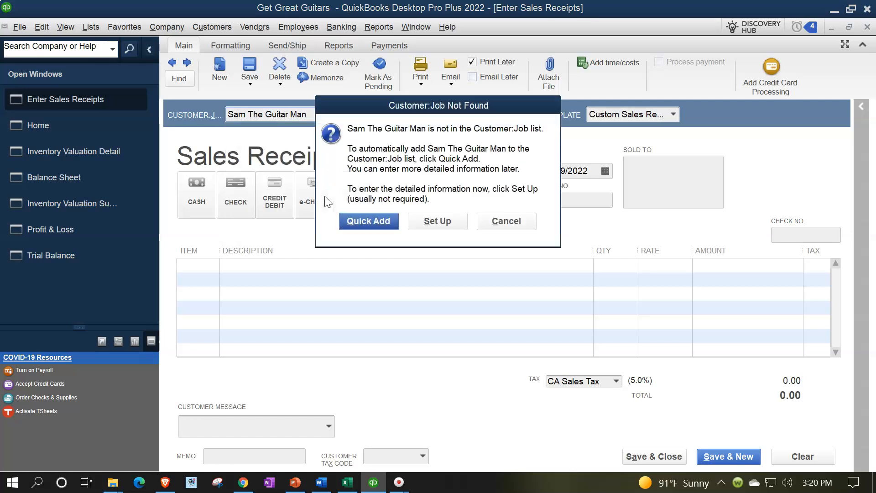
pyautogui.click(364, 221)
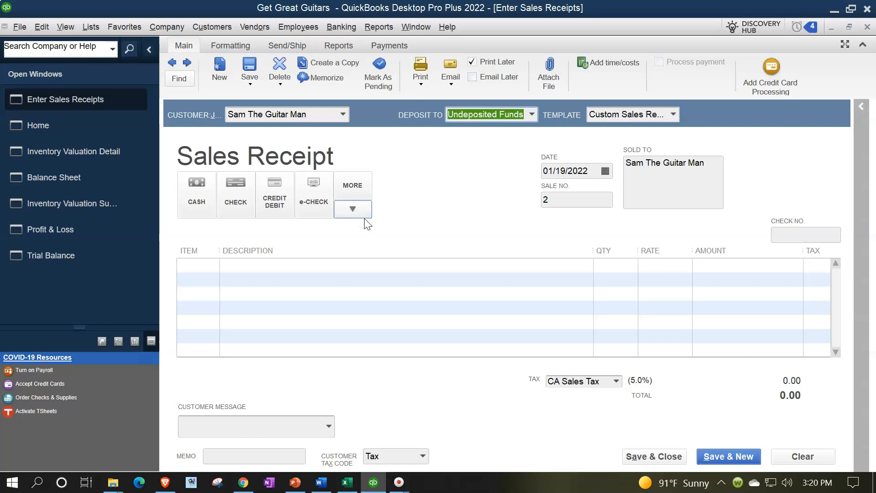
# Set the sales receipt's payment method to cash, keeping Undeposited Funds, the 01/19/2022 date and sale number 2.
pyautogui.press('Tab')
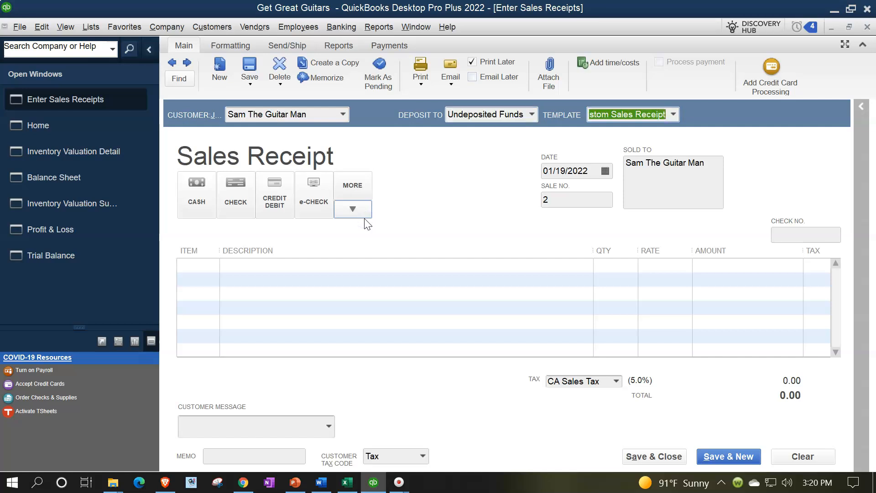
pyautogui.press('Tab')
pyautogui.click(196, 196)
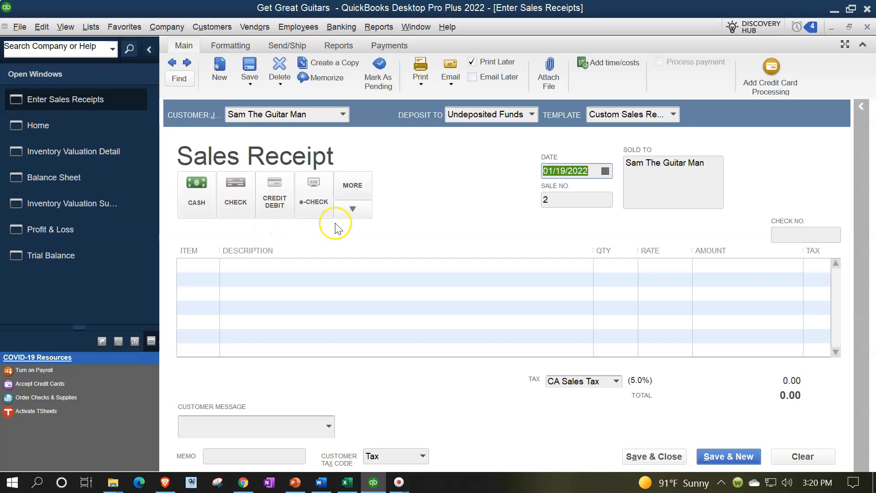
pyautogui.press('Tab')
pyautogui.press('Tab')
pyautogui.press('Tab')
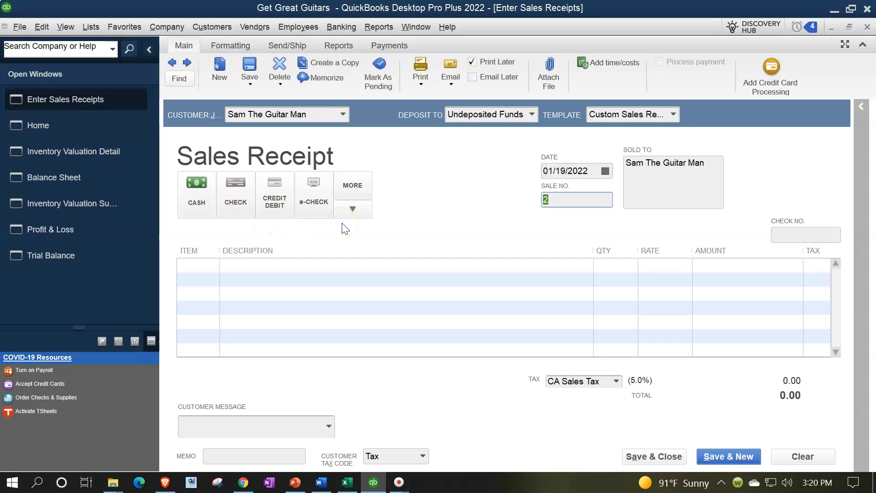
pyautogui.press('Tab')
pyautogui.write('E')
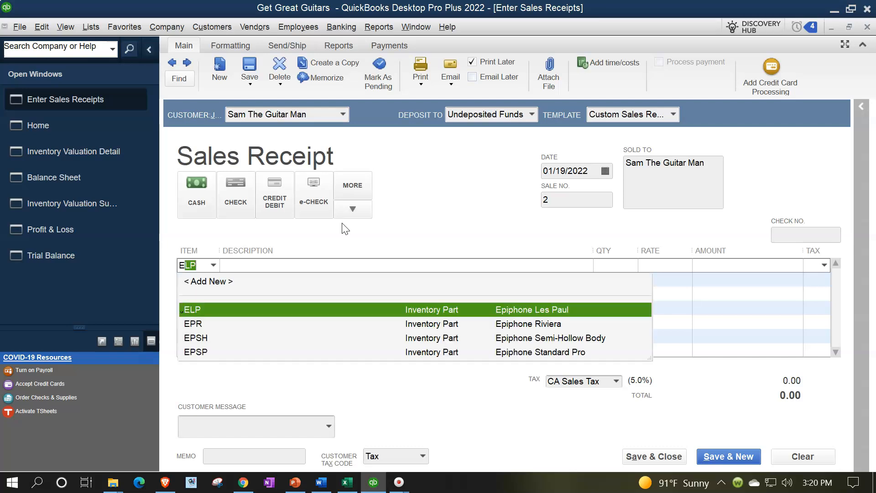
pyautogui.press('Tab')
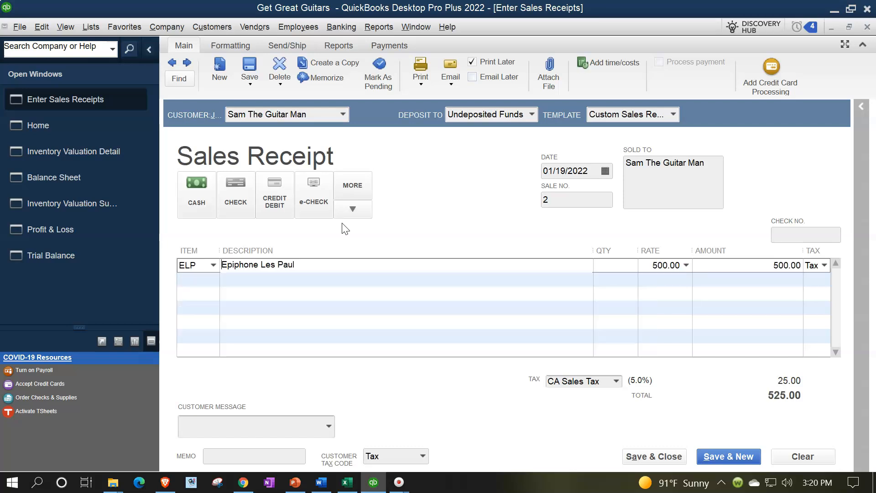
pyautogui.click(206, 265)
pyautogui.doubleClick(206, 265)
# Make the first line of the sales receipt the Diagnostic service item with a quantity of 10.
pyautogui.click(213, 266)
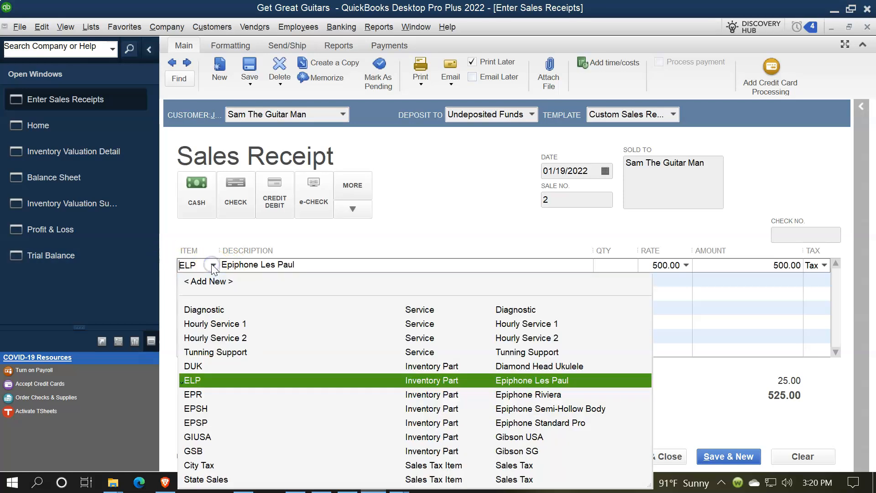
pyautogui.click(217, 311)
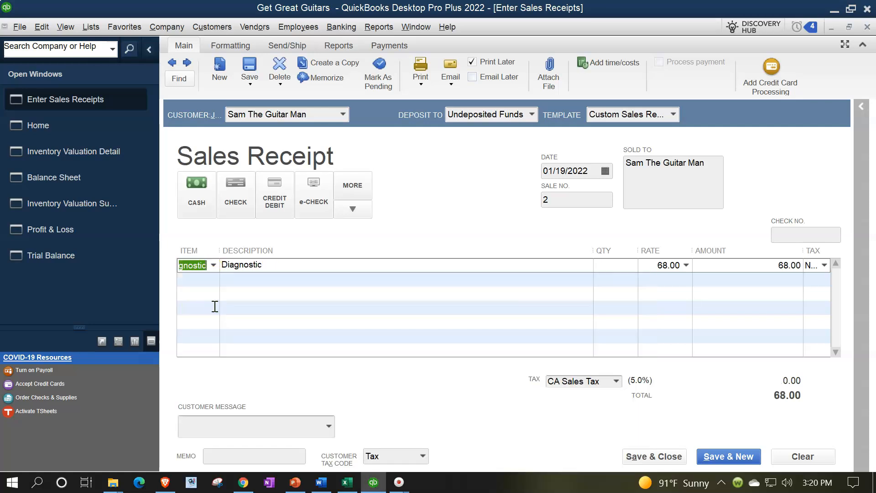
pyautogui.press('Tab')
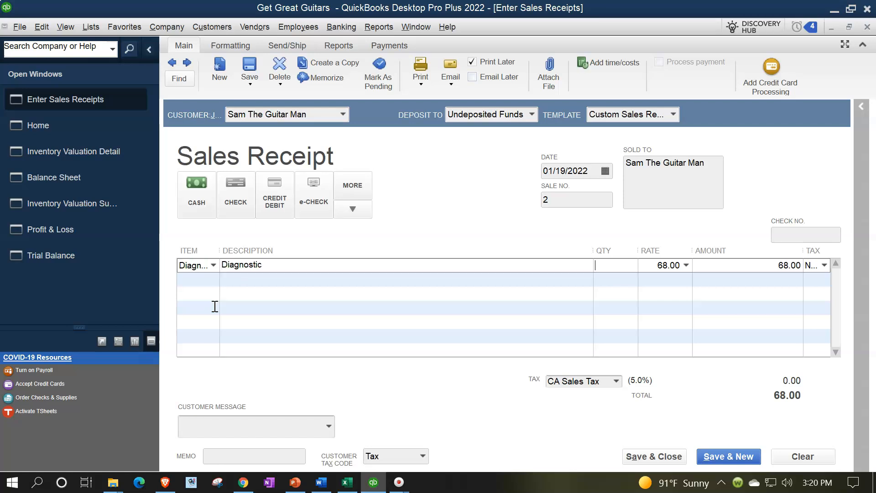
pyautogui.write('10')
pyautogui.press('Tab')
pyautogui.press('Tab')
pyautogui.press('Tab')
pyautogui.press('Tab')
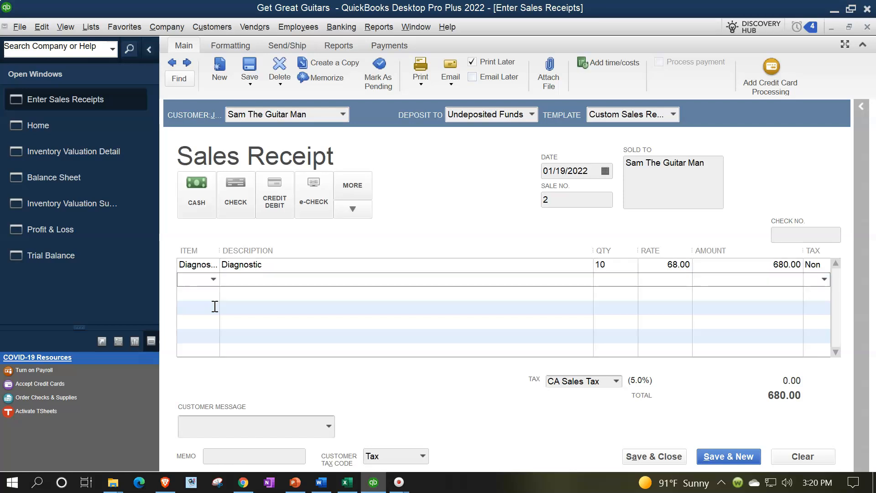
# Widen the item column and add an Hourly Service 1 line with a quantity of 15.
pyautogui.moveTo(220, 250); pyautogui.dragTo(268, 248)
pyautogui.write('Hourly Service 1')
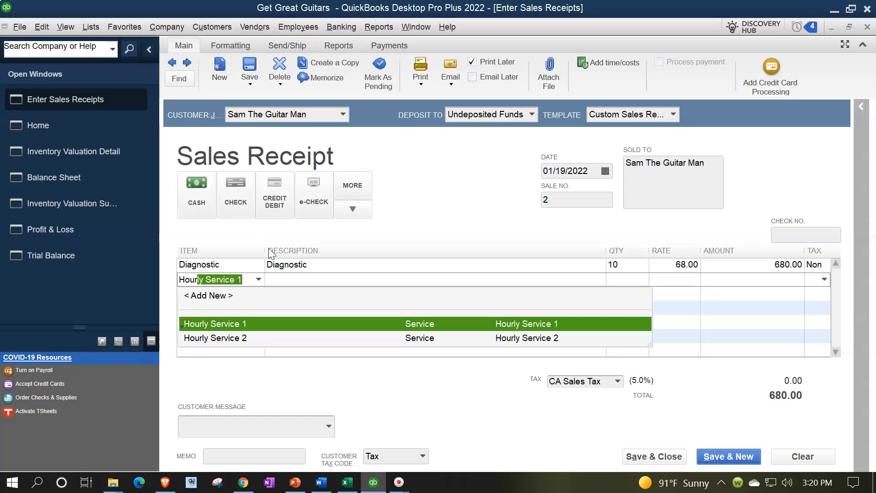
pyautogui.press('Tab')
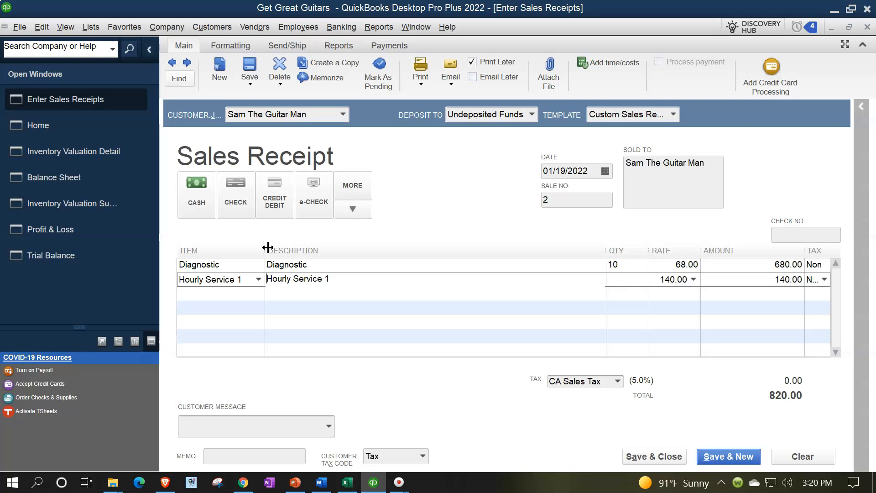
pyautogui.press('Tab')
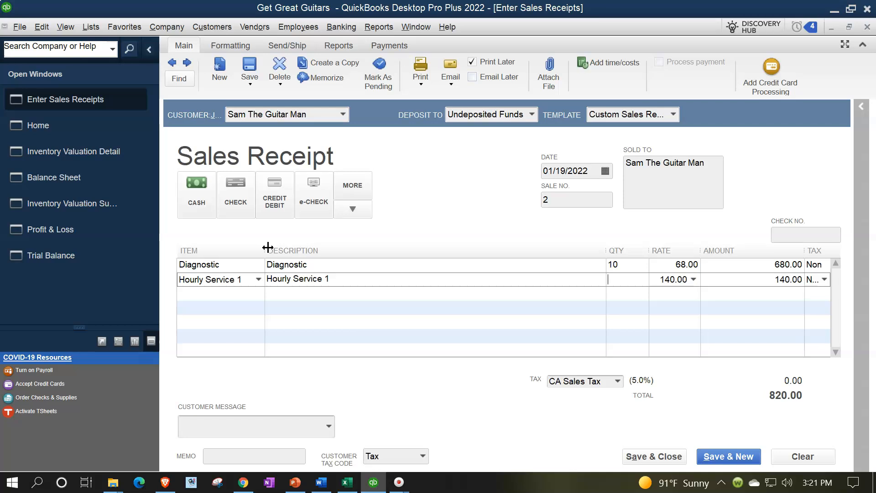
pyautogui.write('15')
pyautogui.press('Tab')
pyautogui.press('Tab')
pyautogui.press('Tab')
pyautogui.press('Tab')
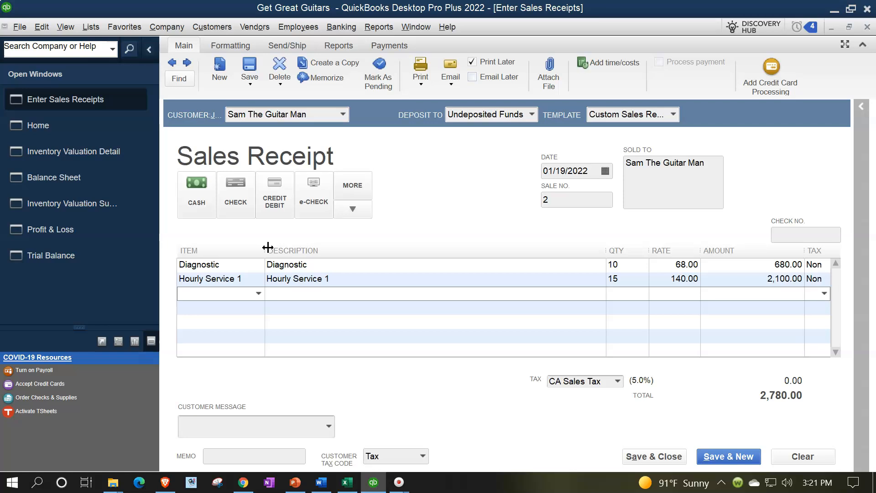
# Add a Tunning Support line to the sales receipt with a quantity of 12.
pyautogui.write('Tunin')
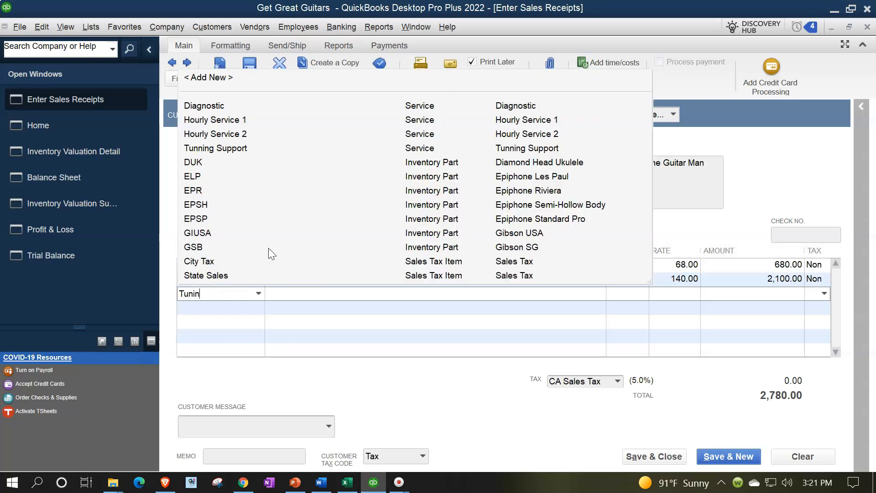
pyautogui.press('Tab')
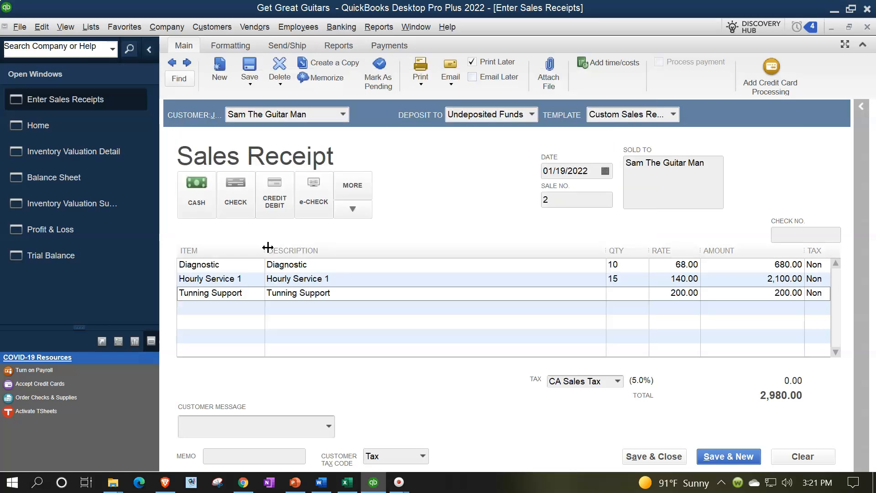
pyautogui.press('Tab')
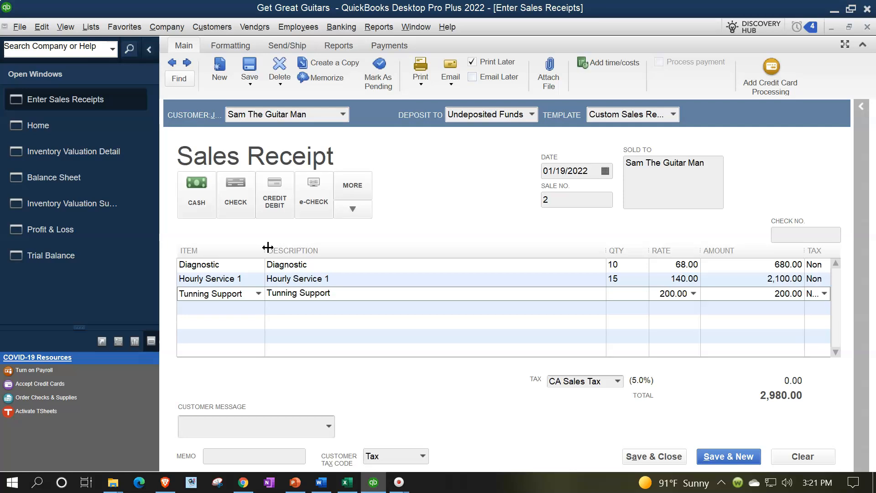
pyautogui.write('12')
pyautogui.press('Tab')
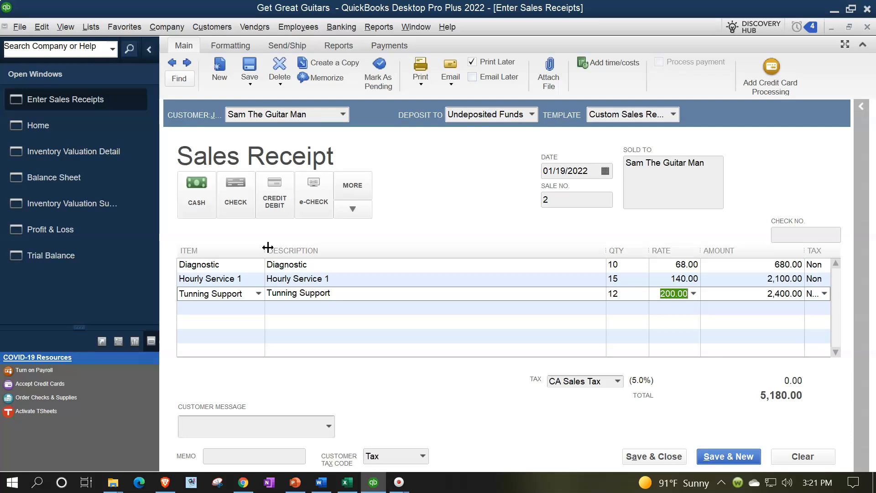
pyautogui.press('Tab')
pyautogui.press('Tab')
pyautogui.press('Tab')
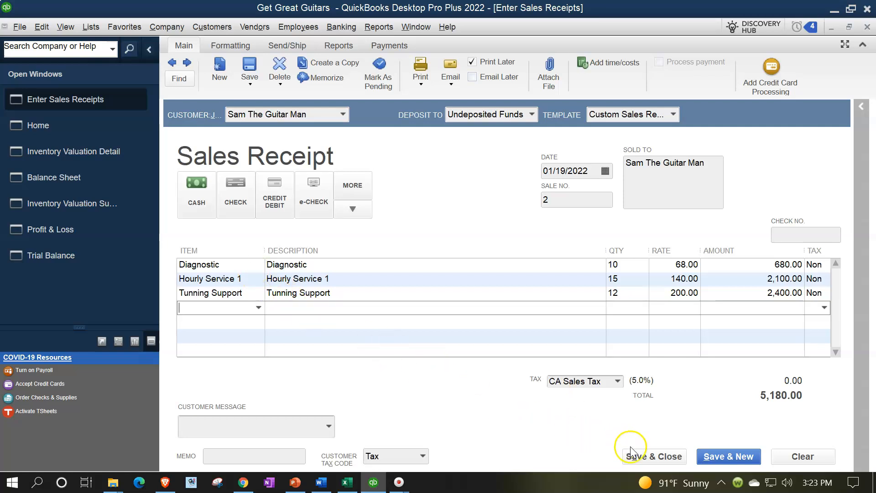
# Save and close the sales receipt, ignoring the spelling suggestion for "Tunning".
pyautogui.click(646, 455)
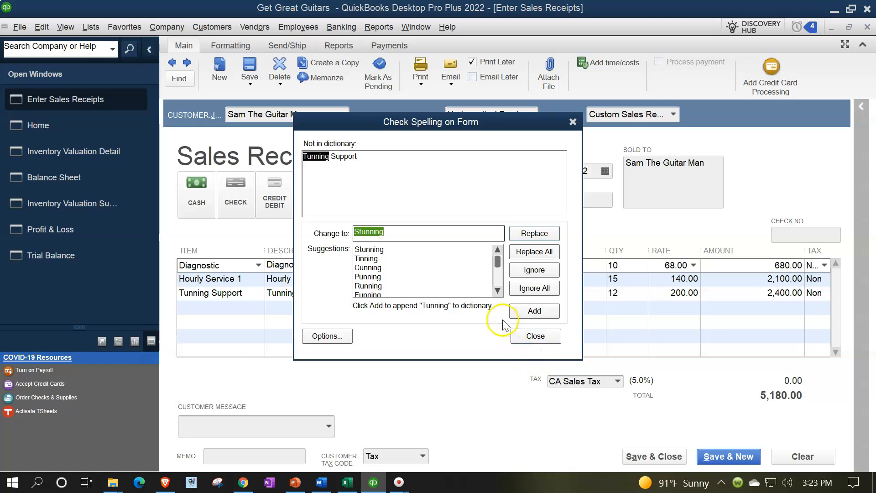
pyautogui.moveTo(434, 119); pyautogui.dragTo(464, 116)
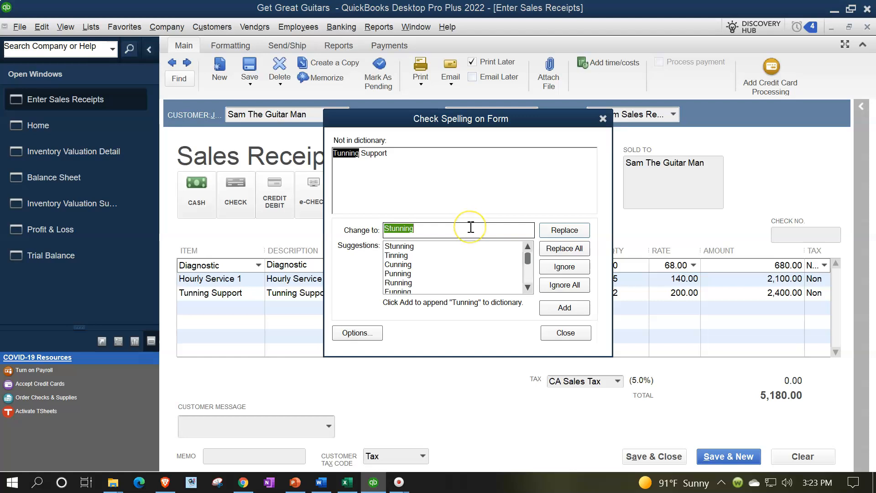
pyautogui.click(557, 267)
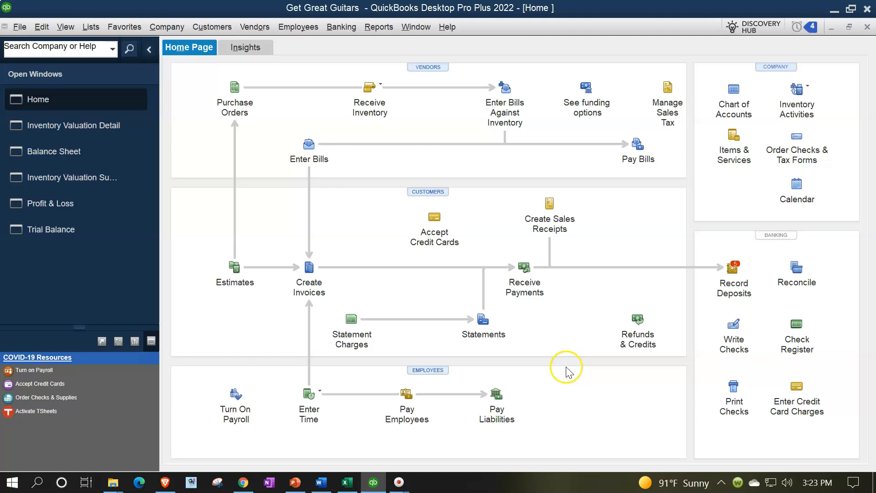
# Drill down from Undeposited Funds on the Trial Balance to sales receipt number 2, and close both the receipt and the transaction detail.
pyautogui.click(53, 231)
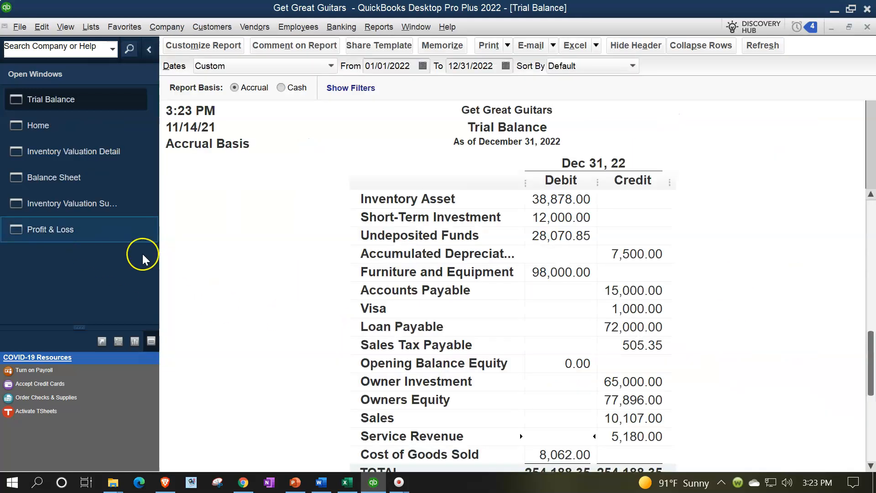
pyautogui.scroll(2, 286, 310)
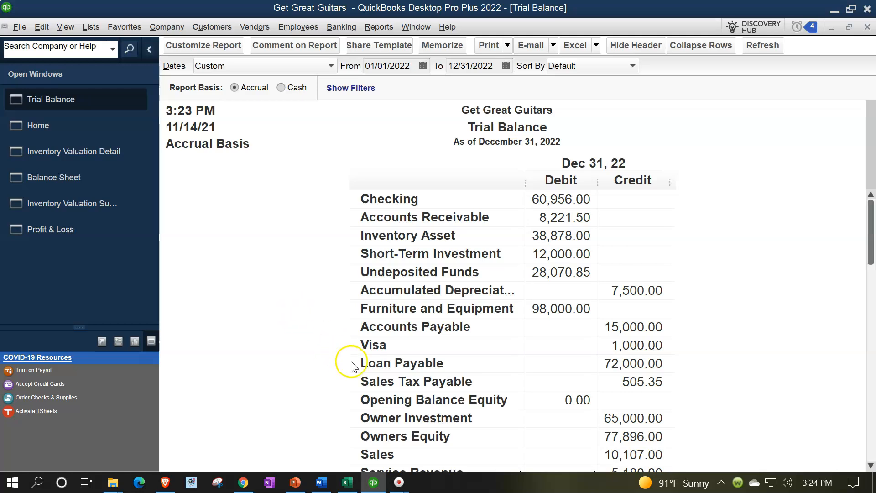
pyautogui.doubleClick(547, 272)
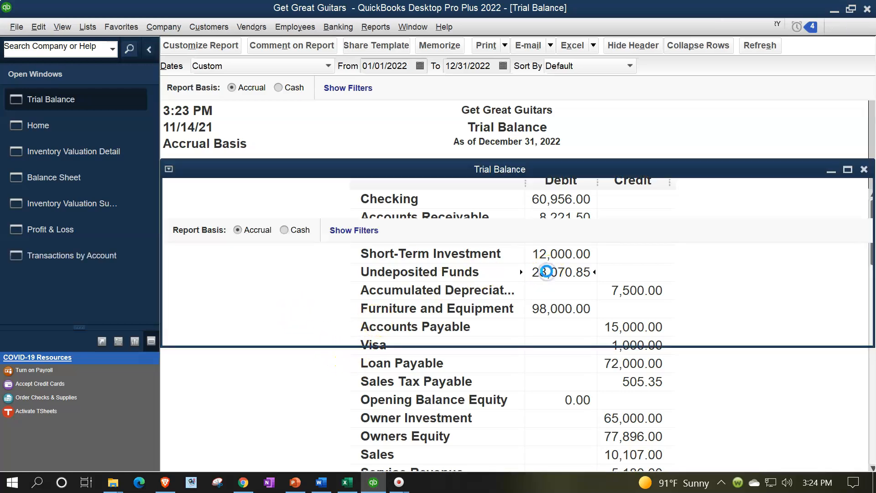
pyautogui.click(565, 265)
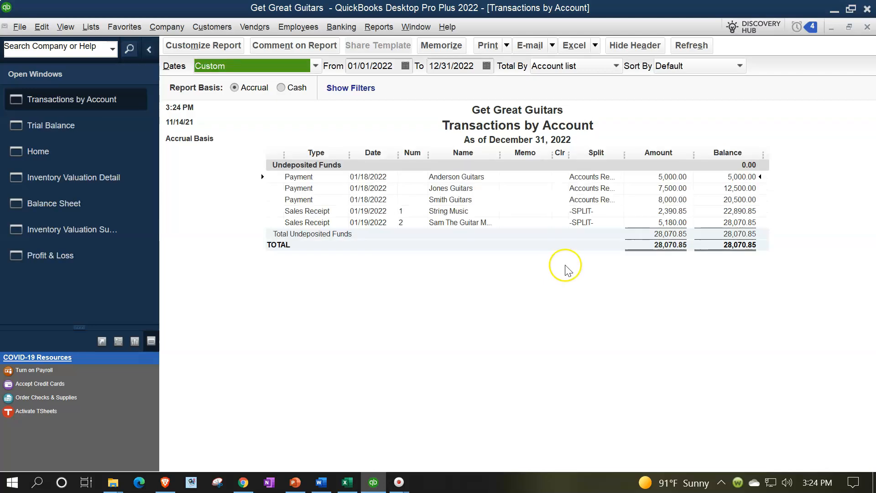
pyautogui.click(659, 222)
pyautogui.doubleClick(658, 222)
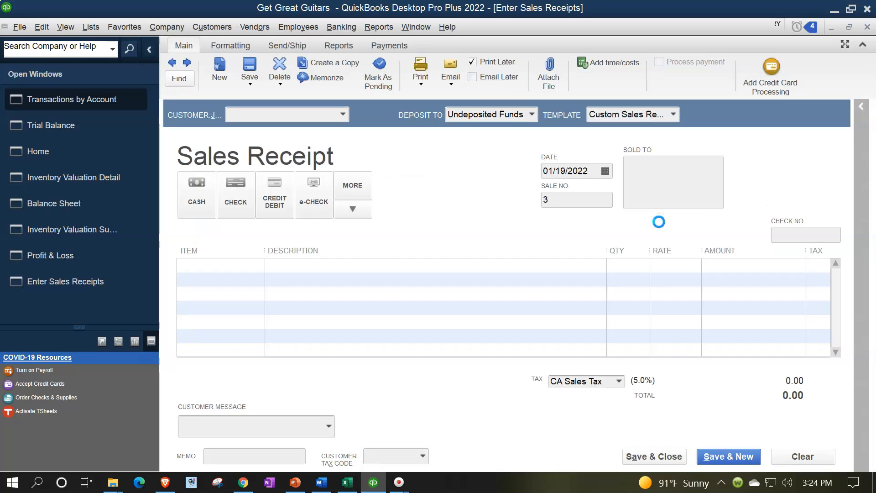
pyautogui.click(867, 27)
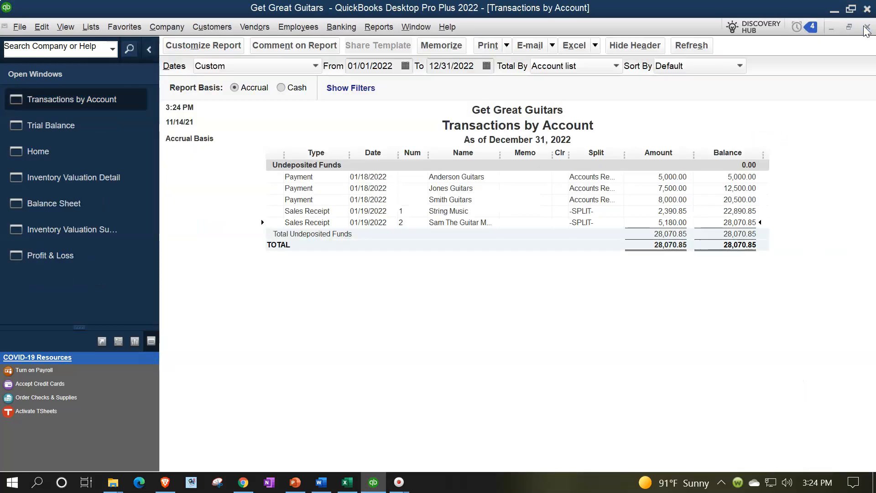
pyautogui.click(867, 27)
# Review the transactions behind Service Revenue on the Trial Balance and return to the report.
pyautogui.scroll(-1, 711, 292)
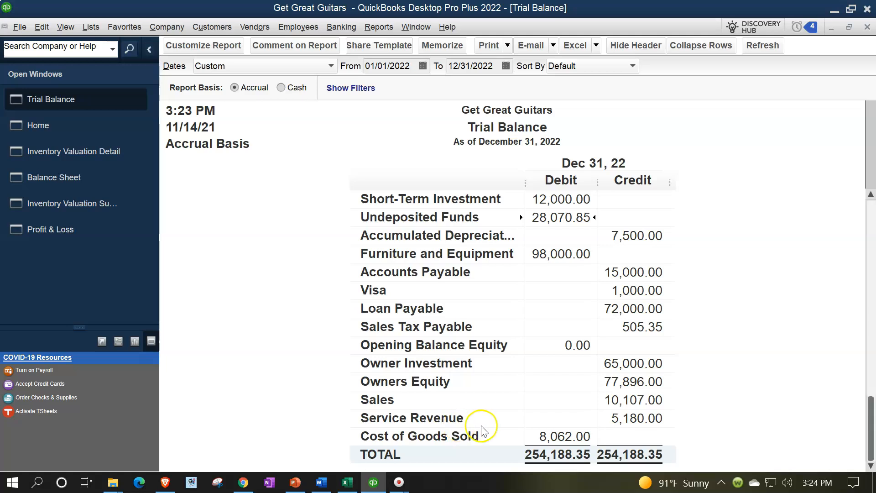
pyautogui.doubleClick(635, 415)
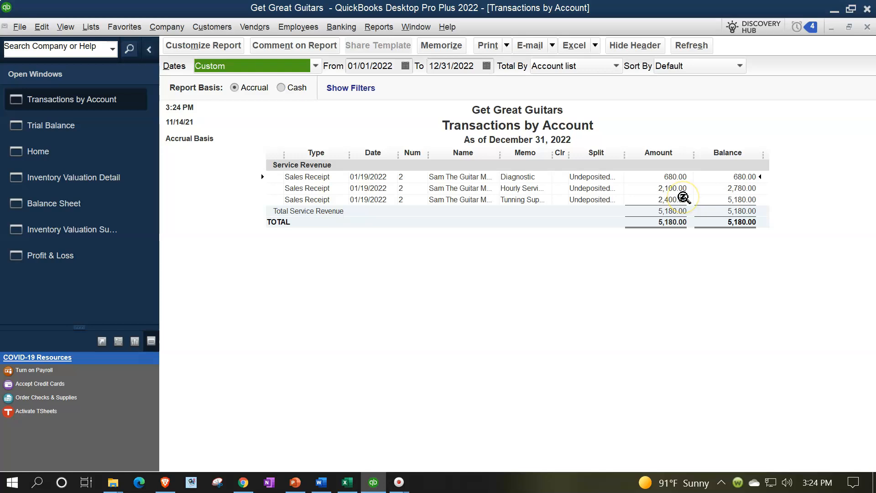
pyautogui.click(867, 28)
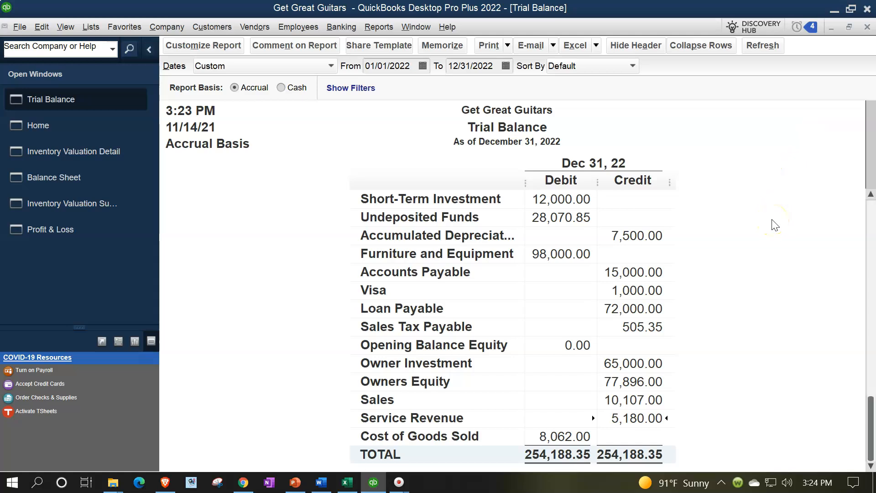
# Check Undeposited Funds on the Balance Sheet and Service Revenue on the Profit & Loss report.
pyautogui.click(66, 177)
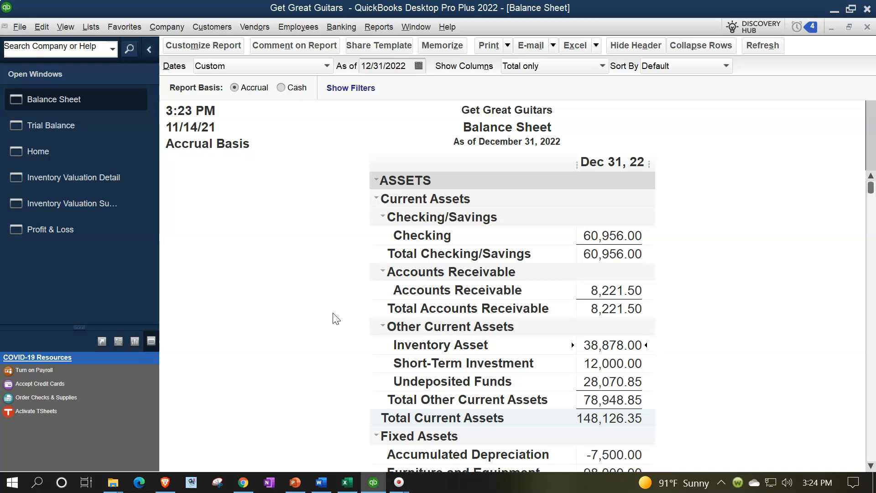
pyautogui.scroll(-1, 336, 318)
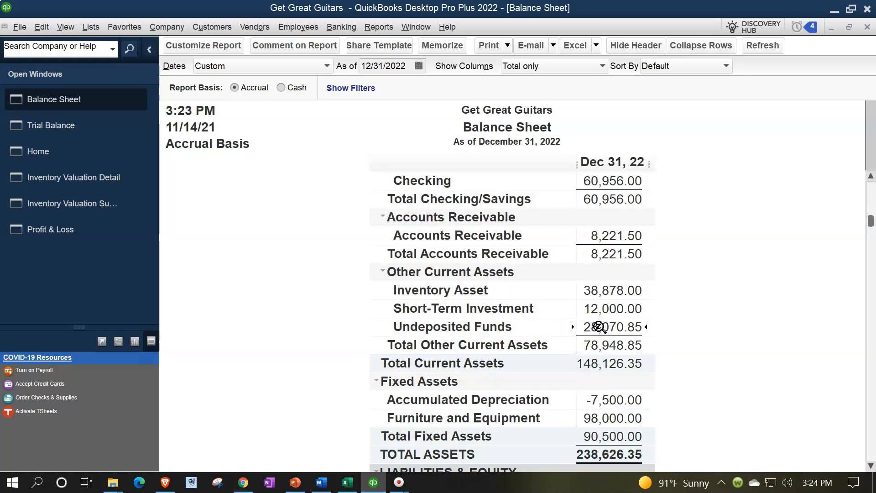
pyautogui.click(75, 237)
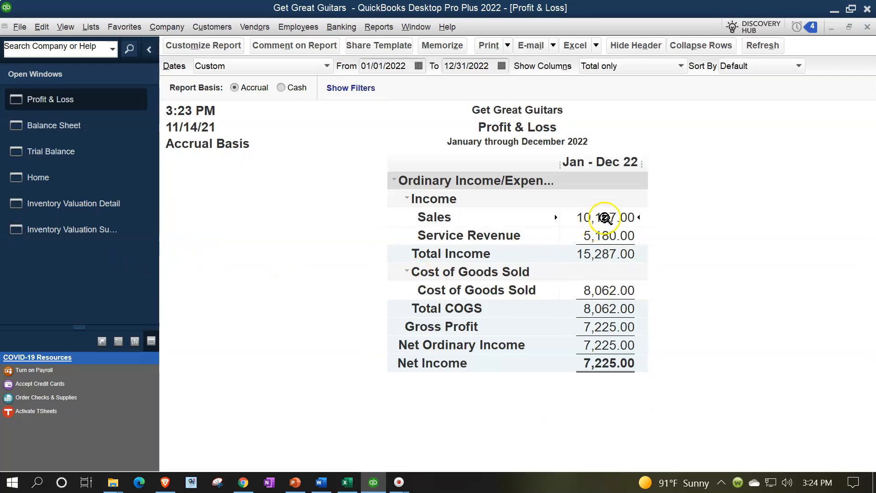
pyautogui.doubleClick(609, 238)
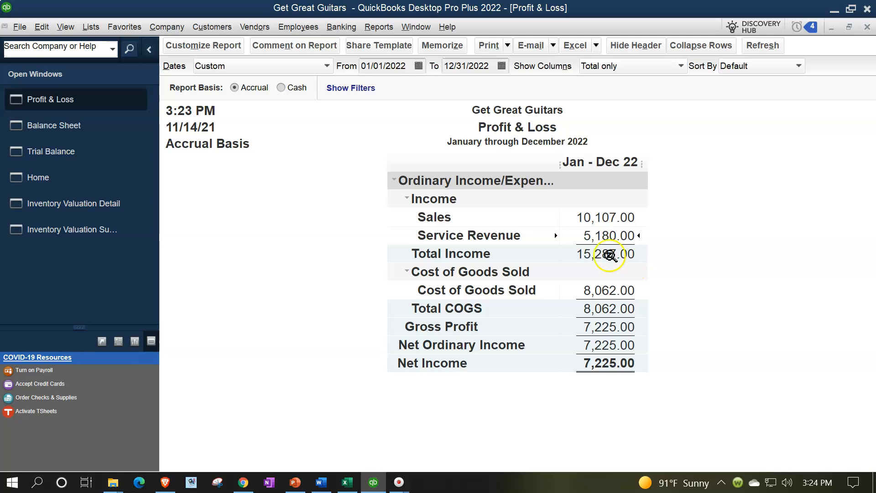
# View the payments waiting to be deposited from the Home page, and close the deposit form without selecting any.
pyautogui.click(53, 179)
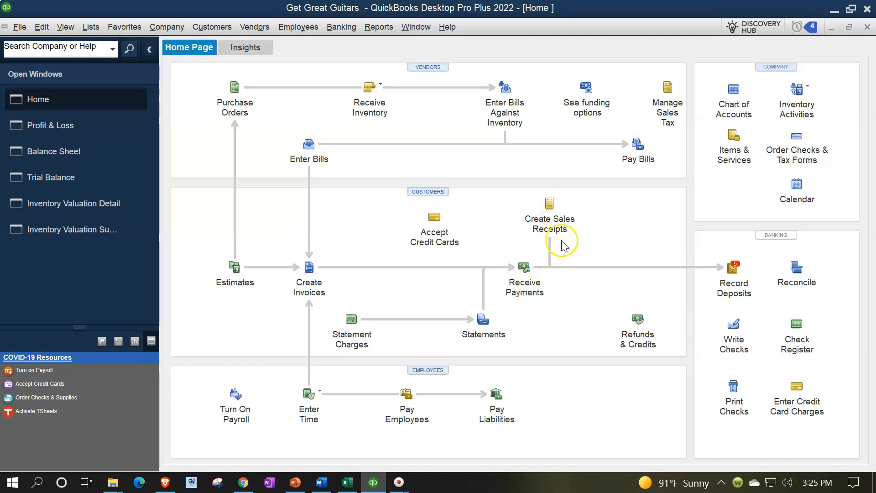
pyautogui.click(740, 286)
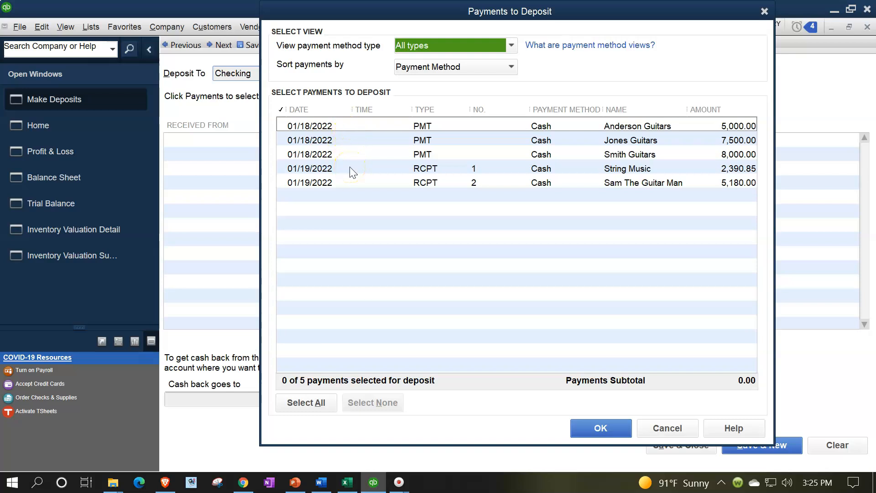
pyautogui.click(765, 12)
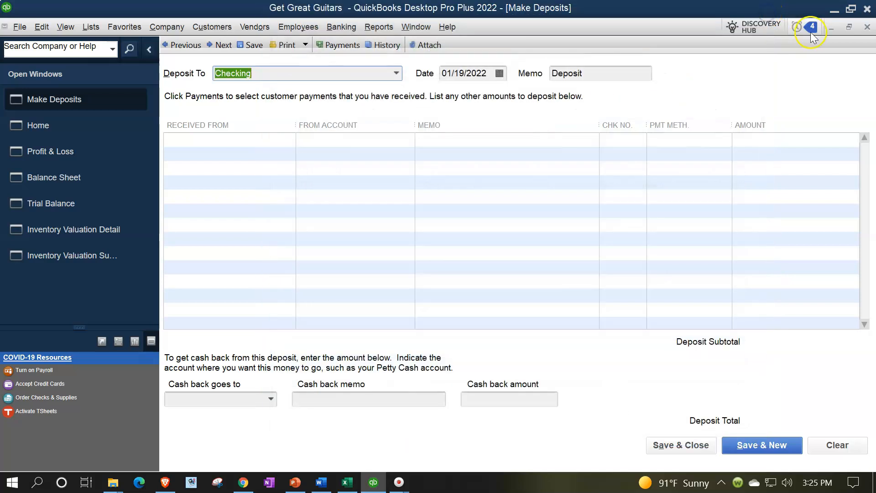
pyautogui.click(867, 27)
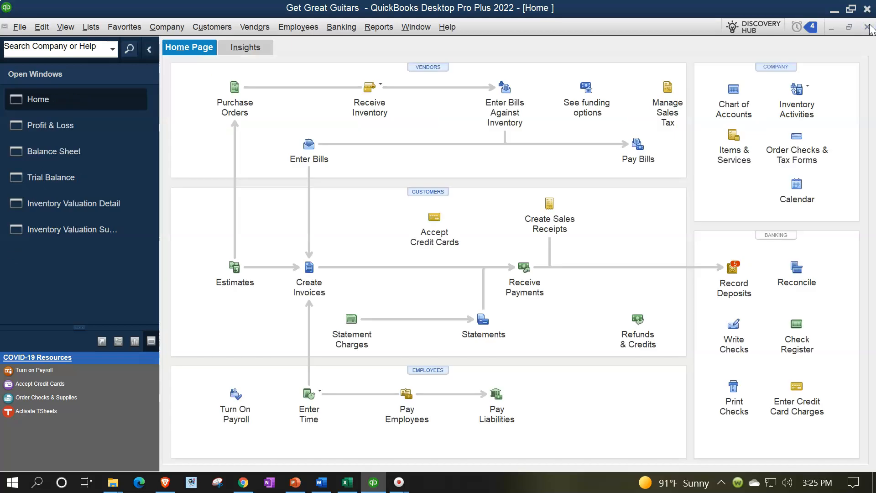